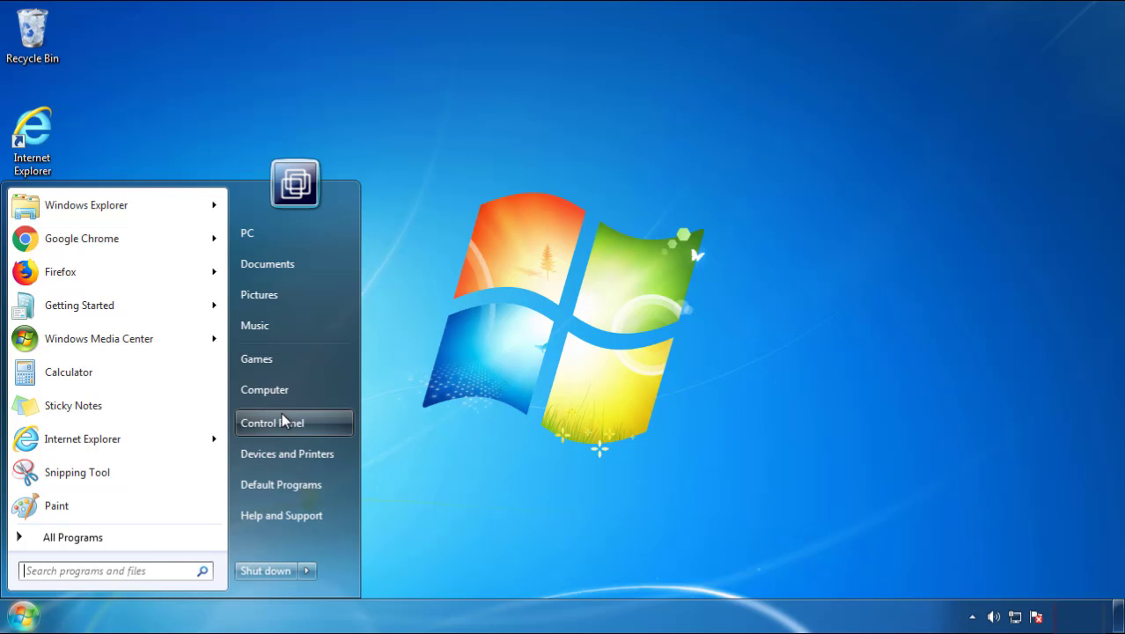
Step: Show Control Panel's installed programs list sorted by install date, newest first
left_click(282, 420)
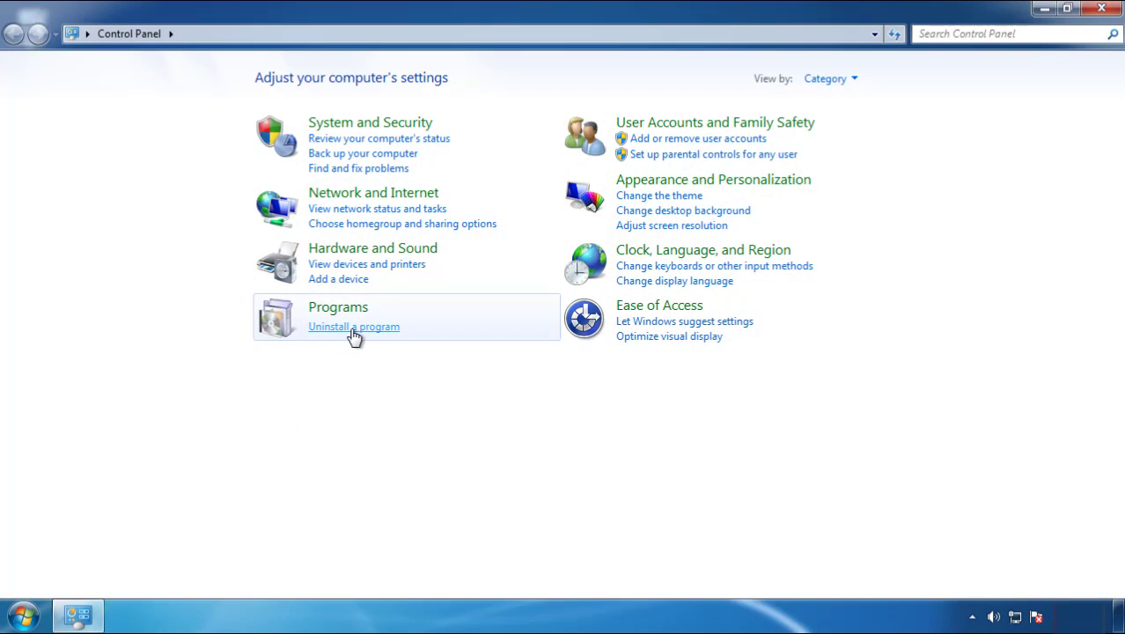
left_click(352, 336)
left_click(659, 168)
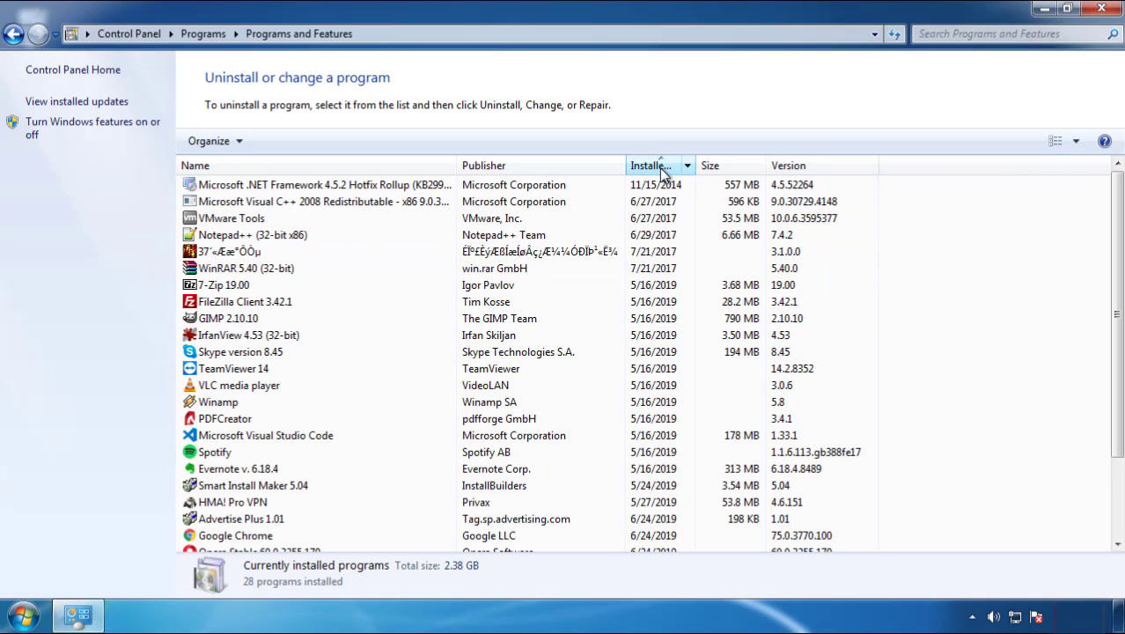
left_click(659, 167)
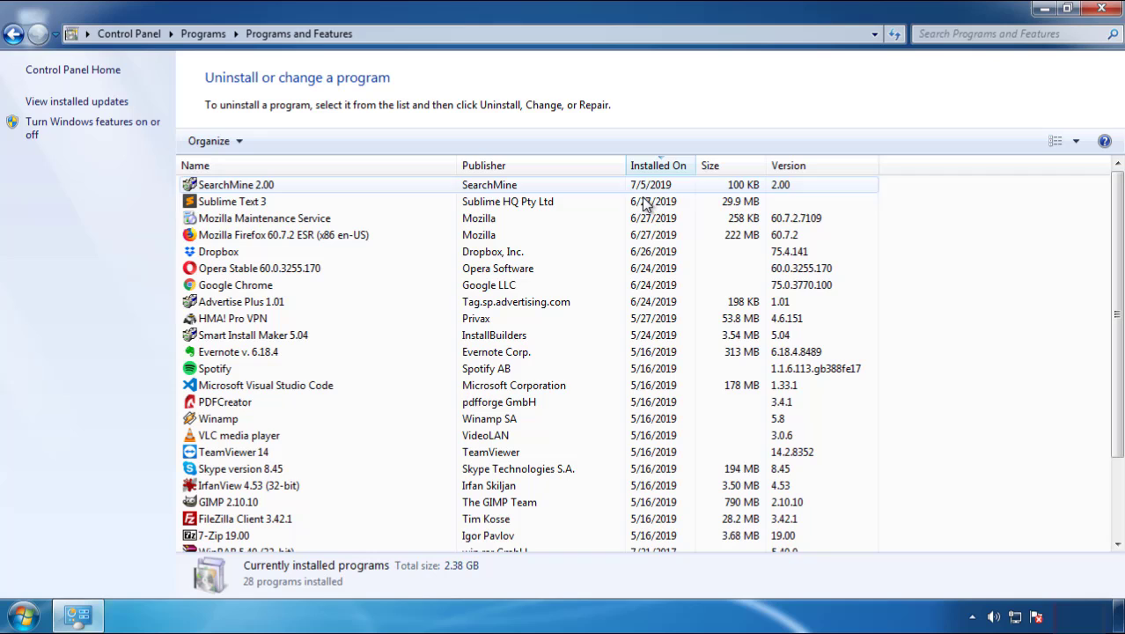
Step: Uninstall SearchMine 2.00 and finish its uninstaller
left_click(236, 186)
left_click(280, 141)
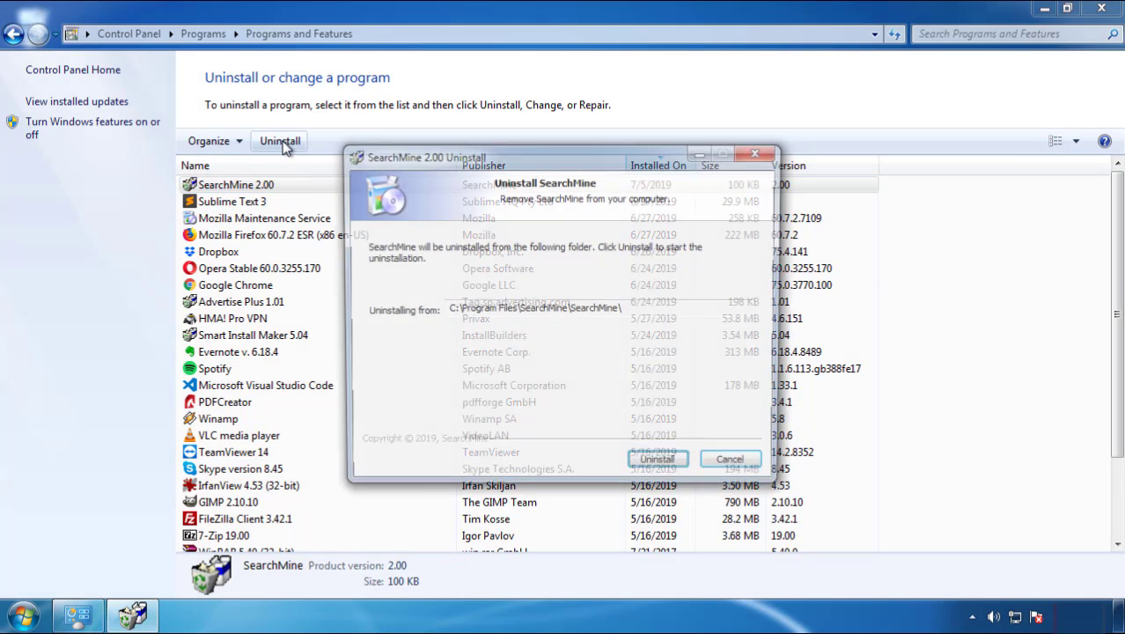
left_click(655, 470)
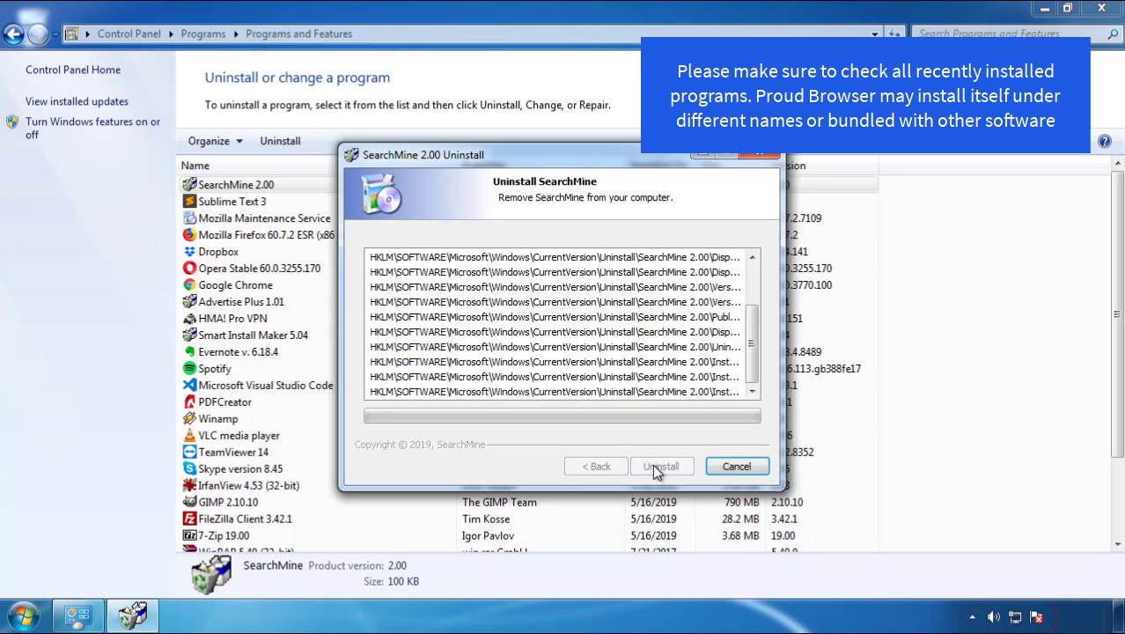
left_click(661, 467)
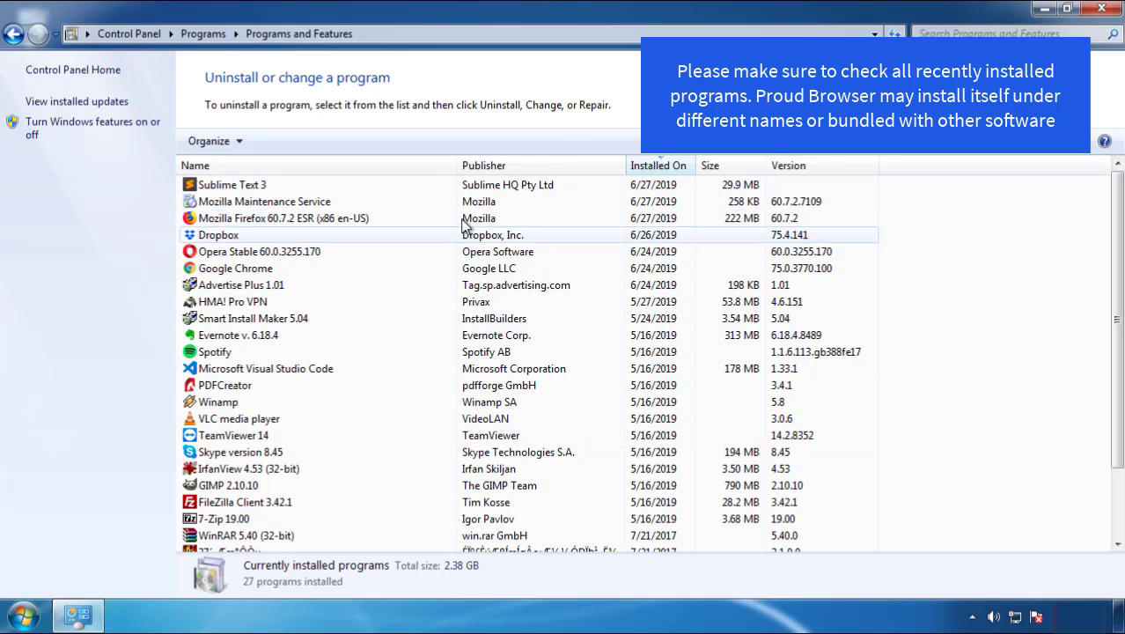
Step: Close the programs list and restart Windows from the Start menu shutdown options
left_click(1103, 11)
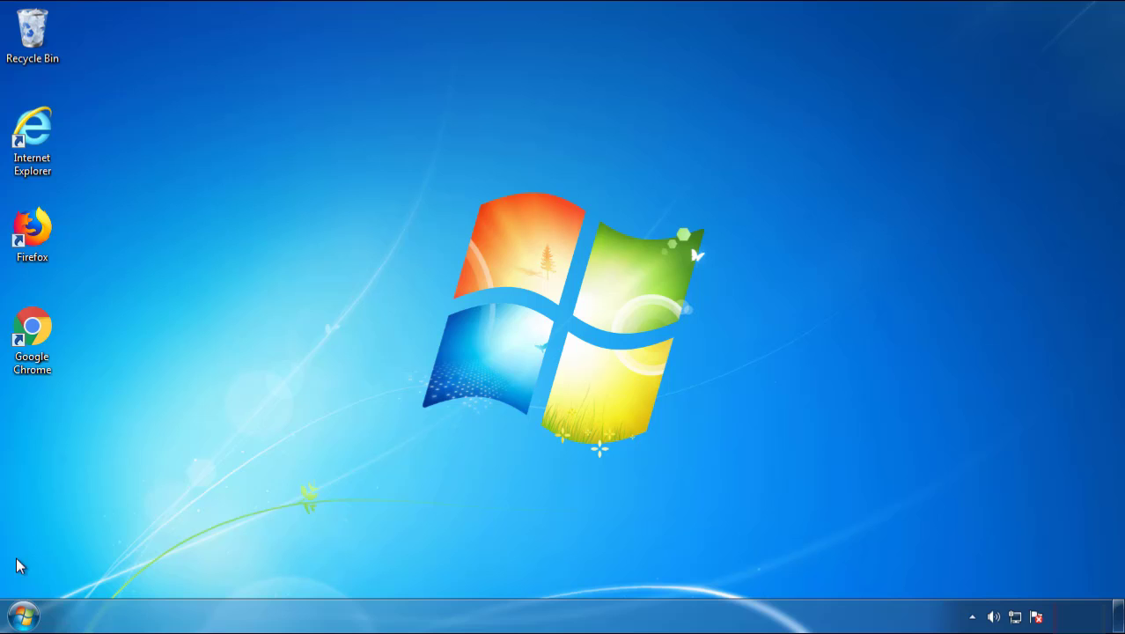
left_click(16, 621)
mouse_move(308, 571)
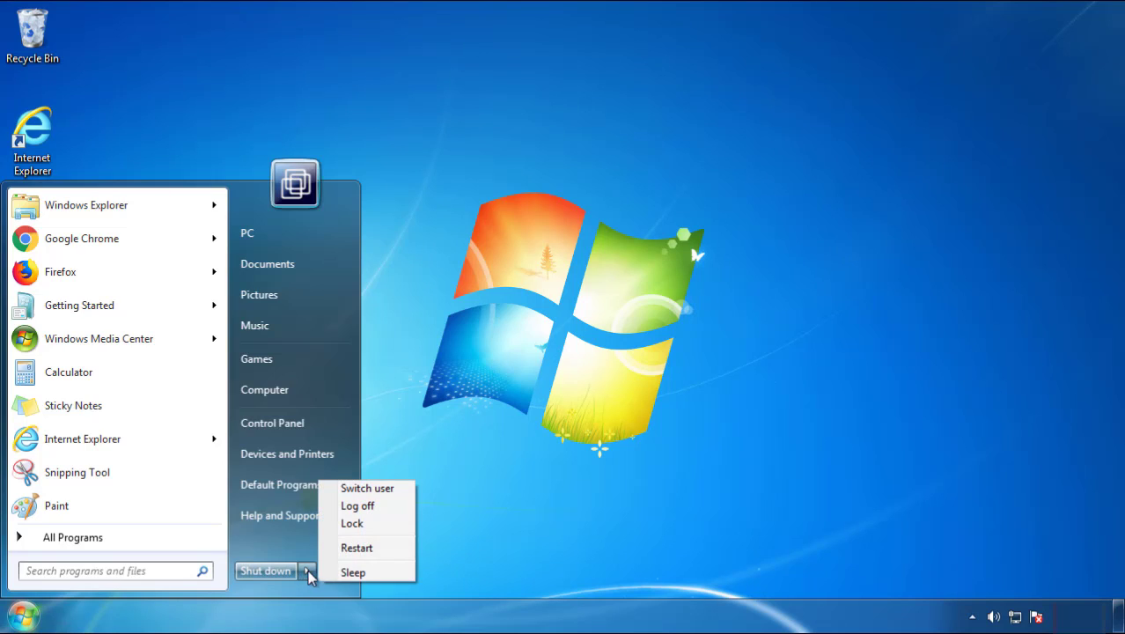
left_click(586, 507)
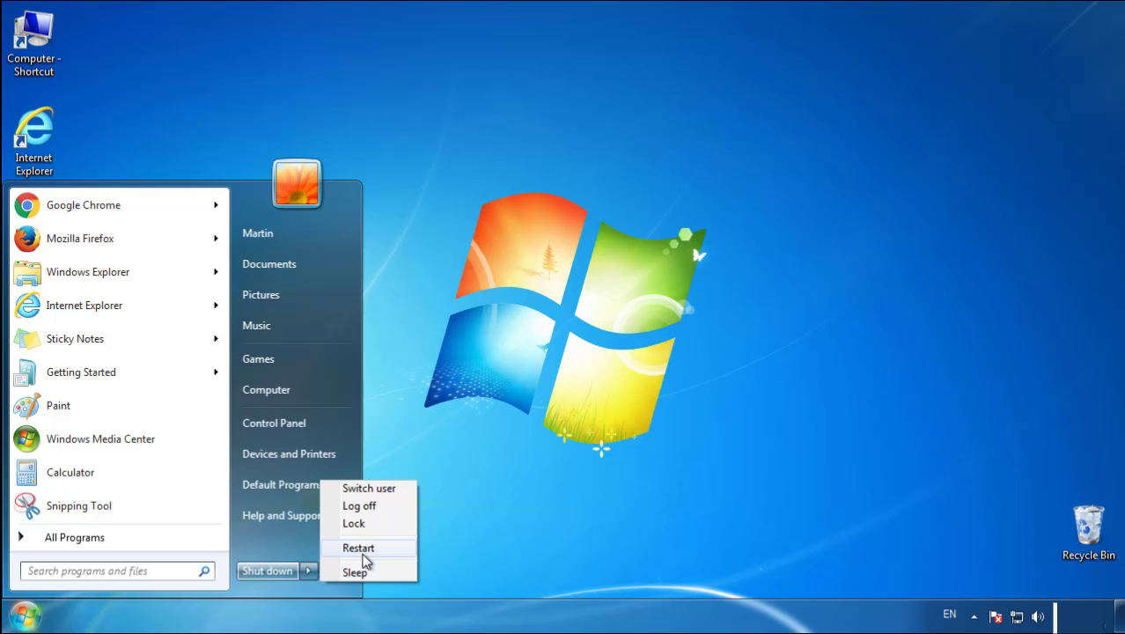
left_click(364, 556)
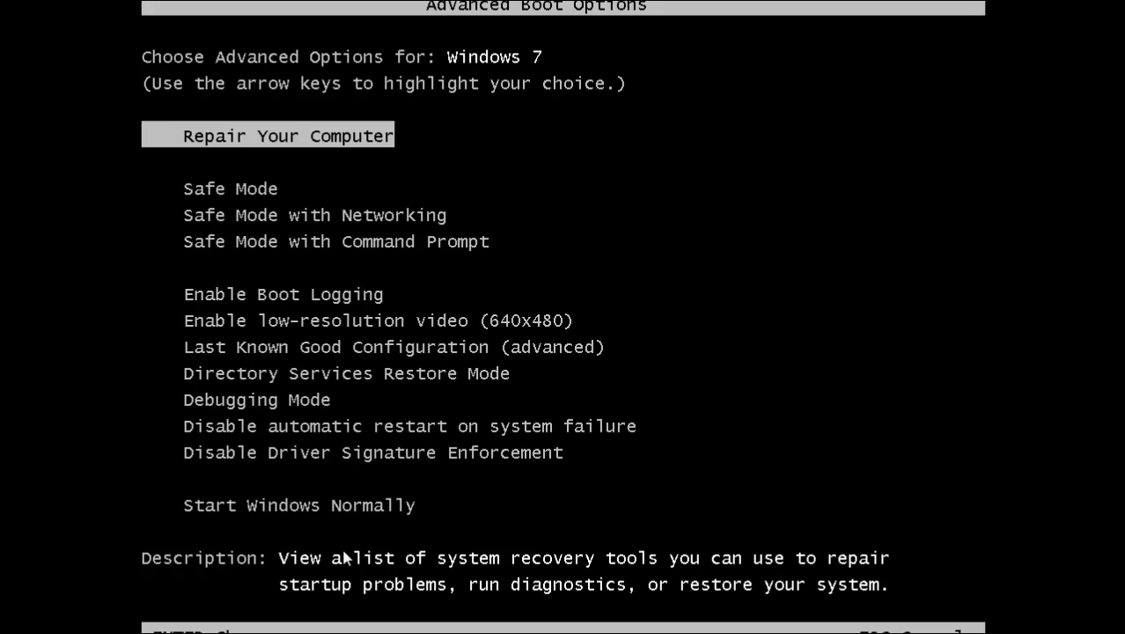
Step: Boot Windows into Safe Mode, launch Firefox and decline the default-browser prompt
key("Down")
key("Return")
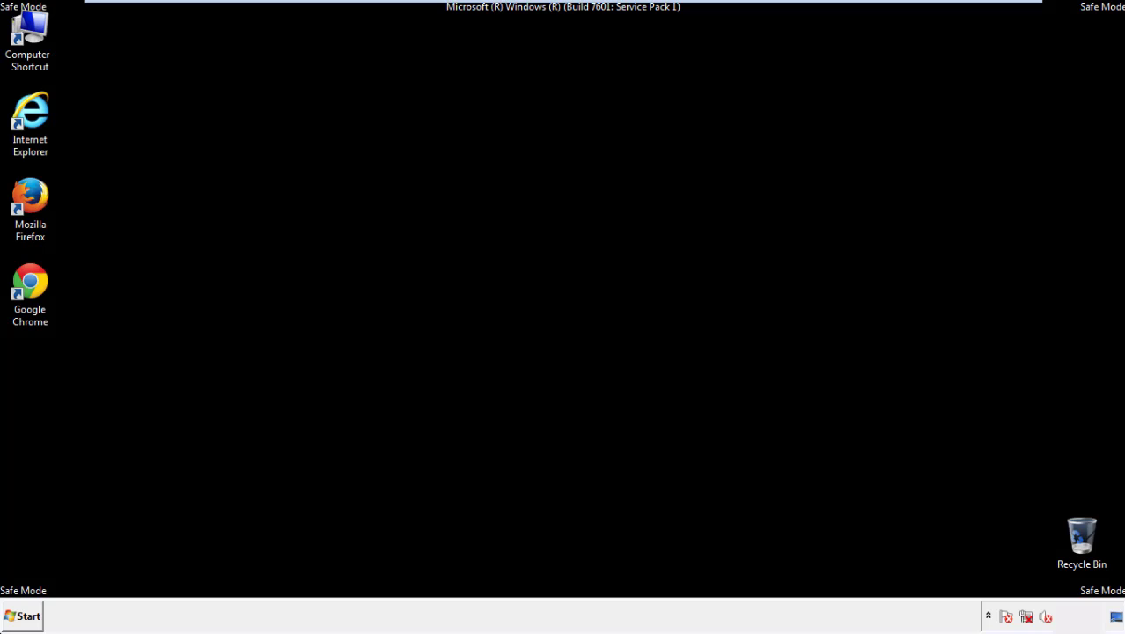
double_click(35, 202)
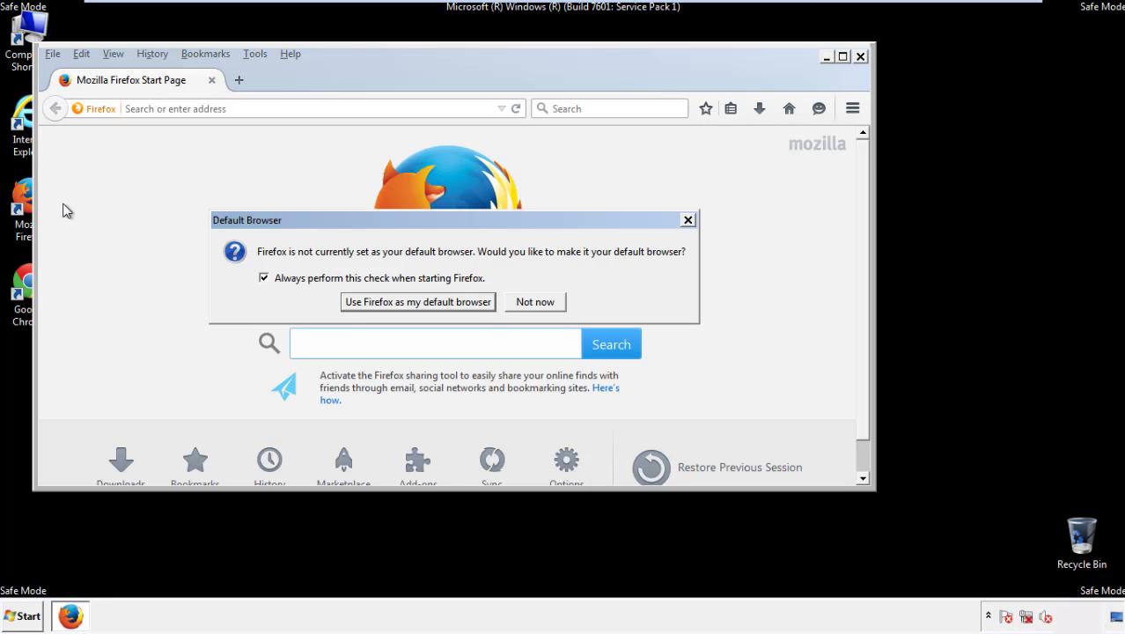
left_click(540, 302)
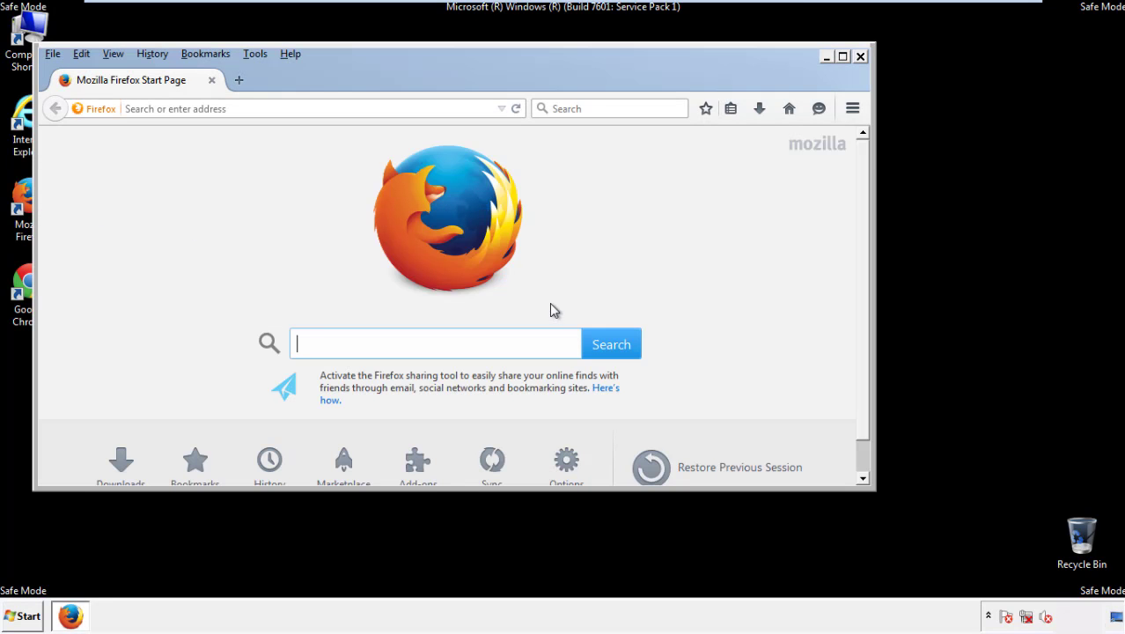
Step: Toggle Firefox's menu bar off and back on so it is visible
right_click(344, 76)
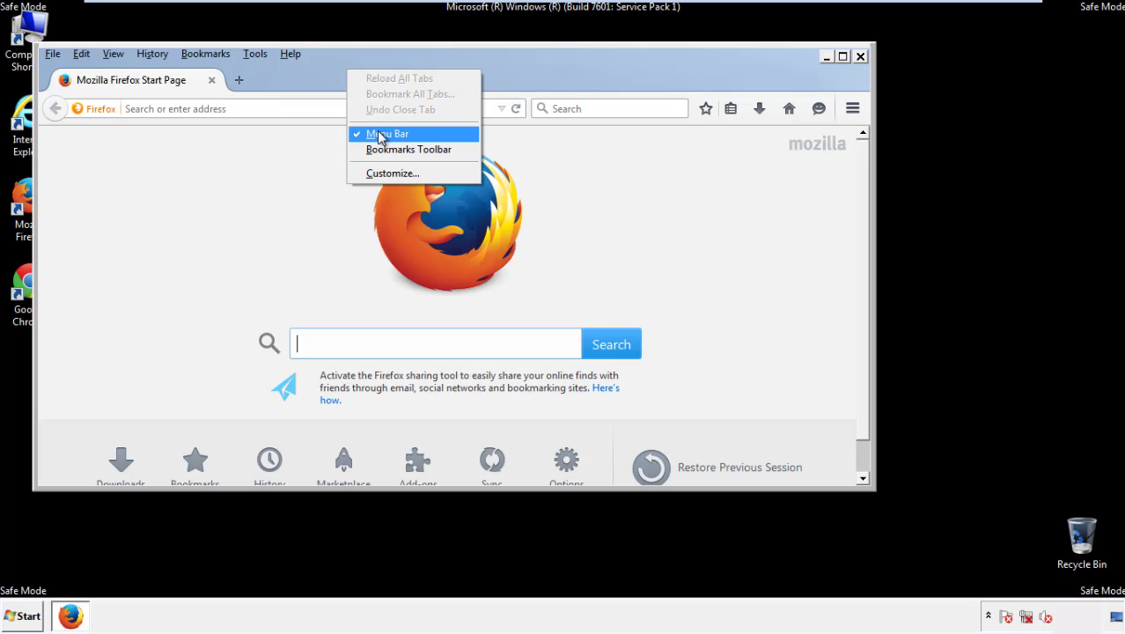
left_click(375, 132)
right_click(355, 72)
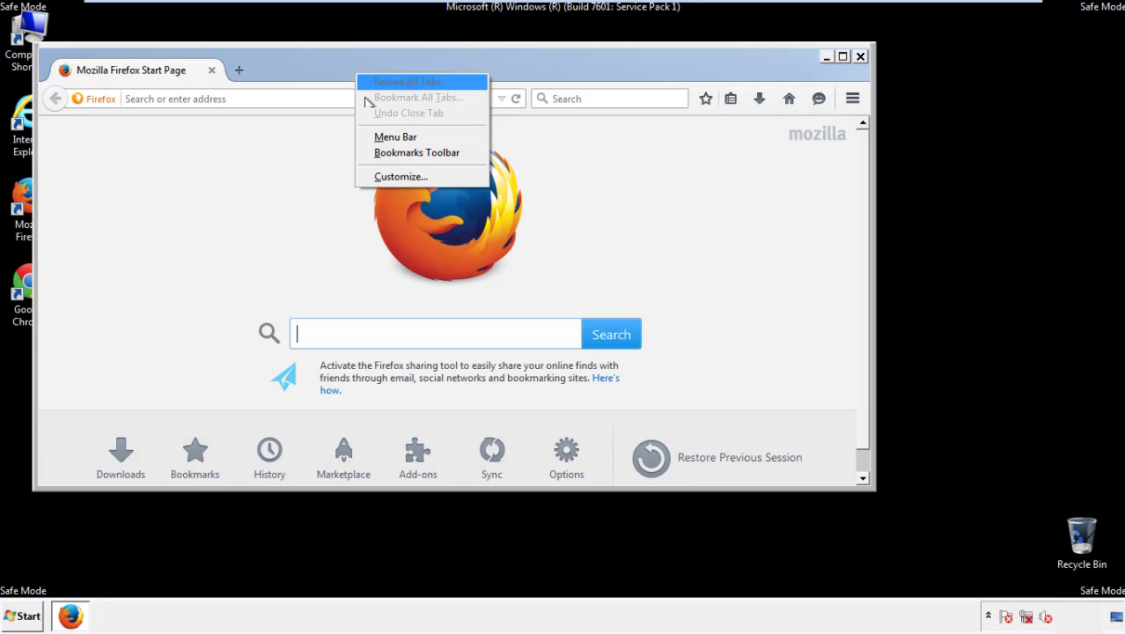
left_click(377, 139)
Step: Clear Firefox's recent history for Everything, including offline website data and site preferences
left_click(158, 57)
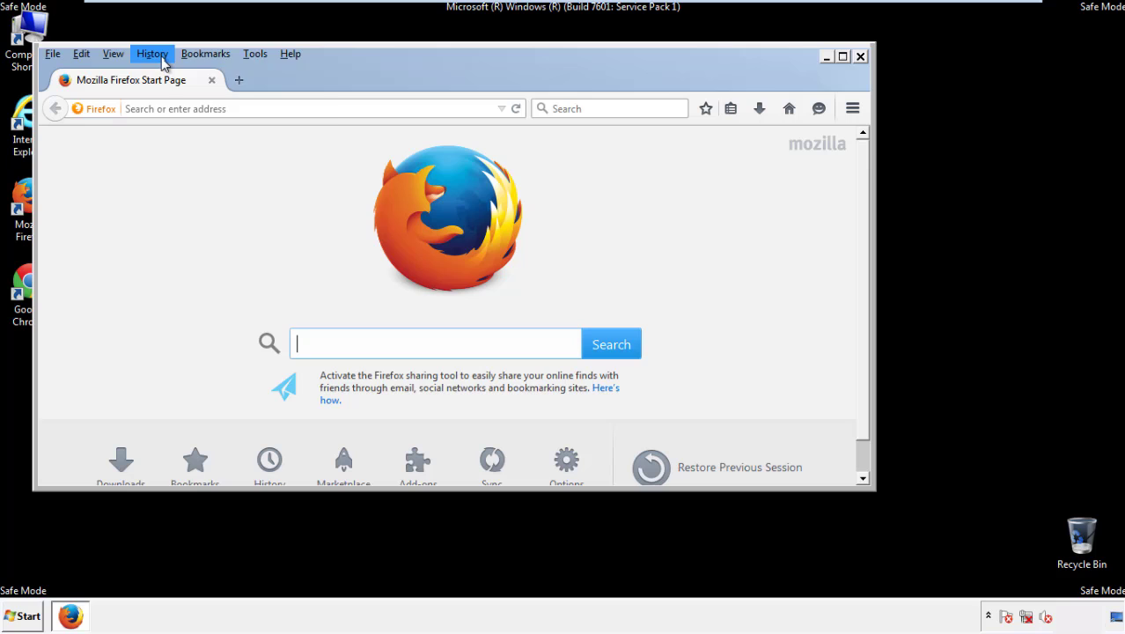
left_click(167, 86)
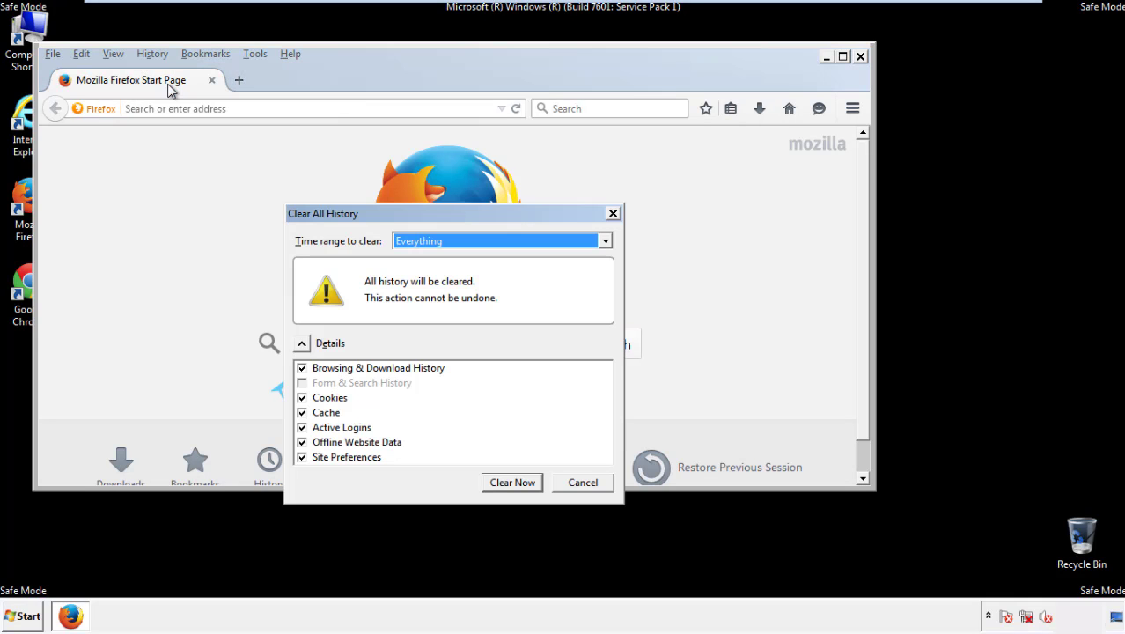
left_click(417, 243)
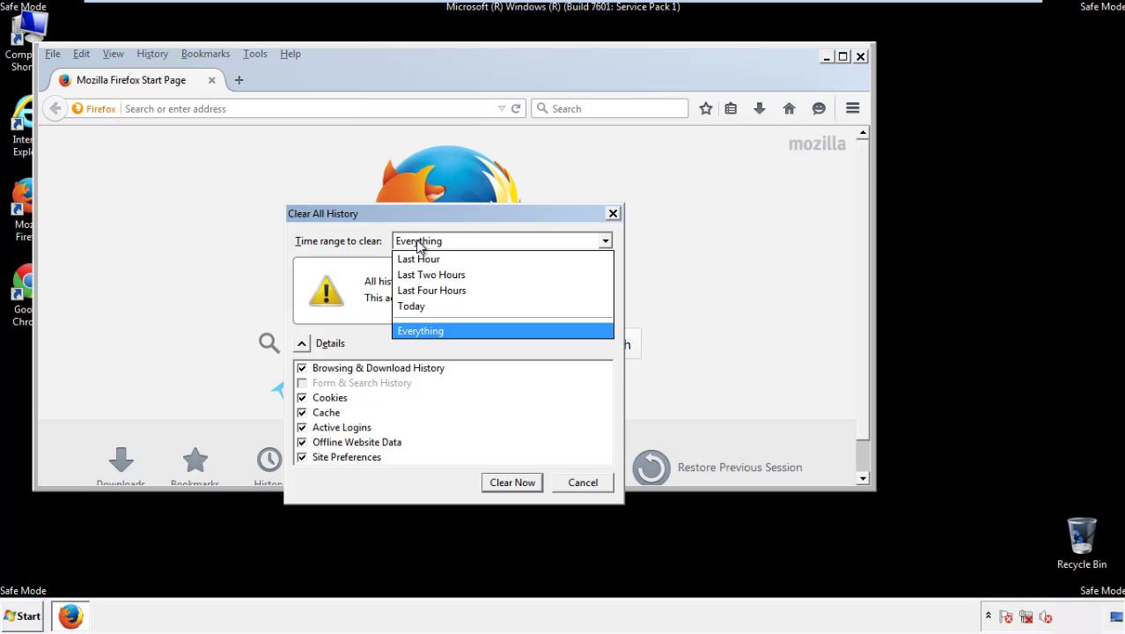
left_click(421, 329)
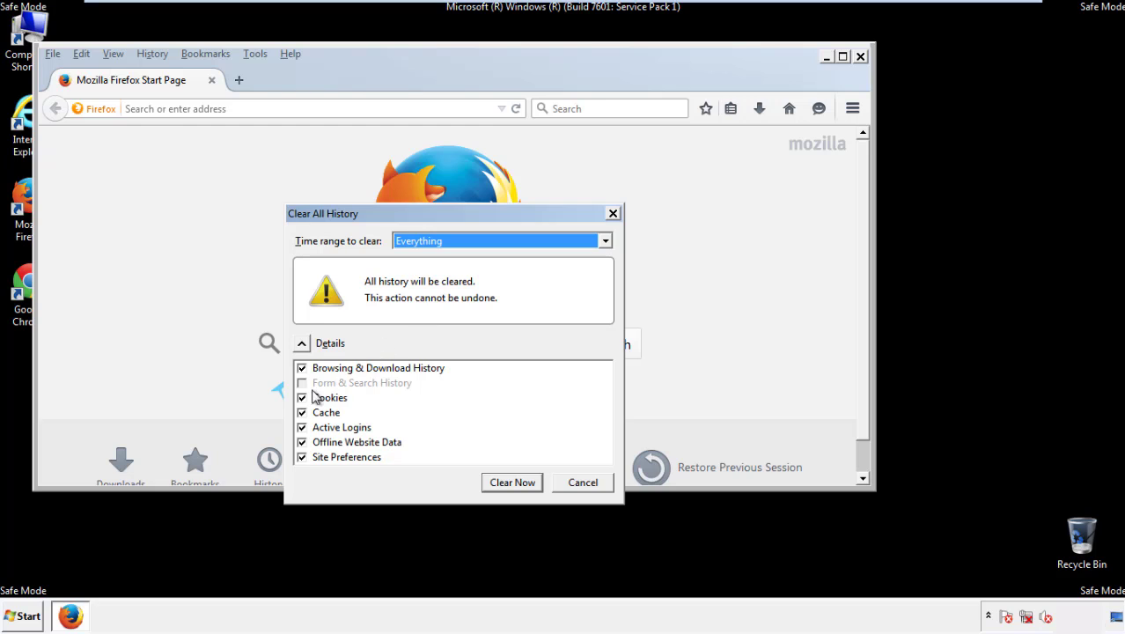
left_click(302, 442)
left_click(302, 457)
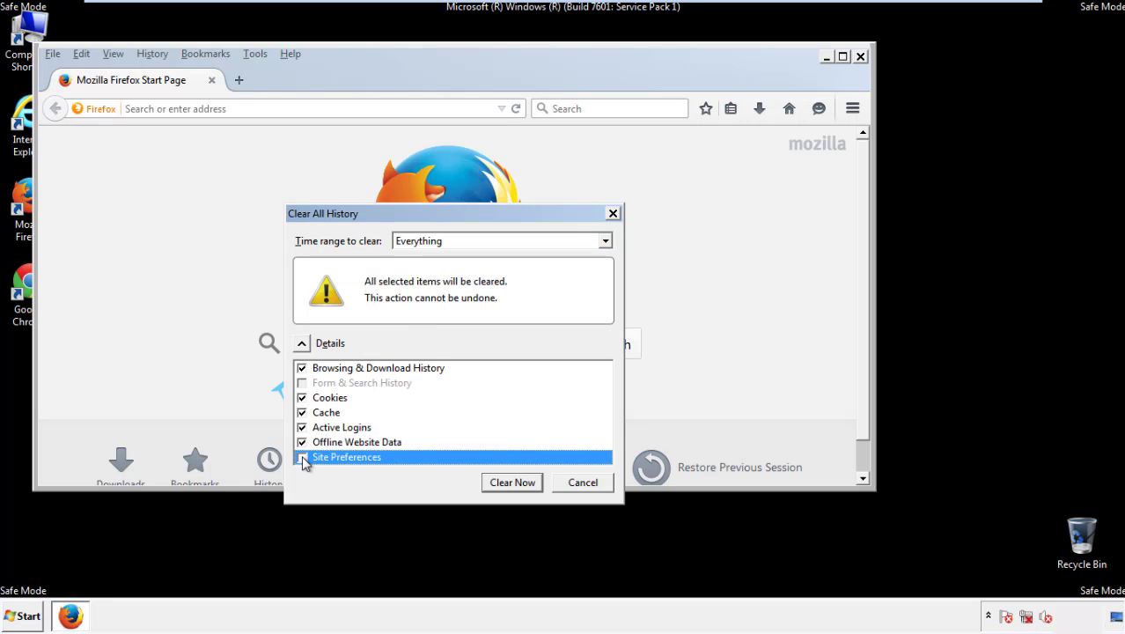
left_click(509, 483)
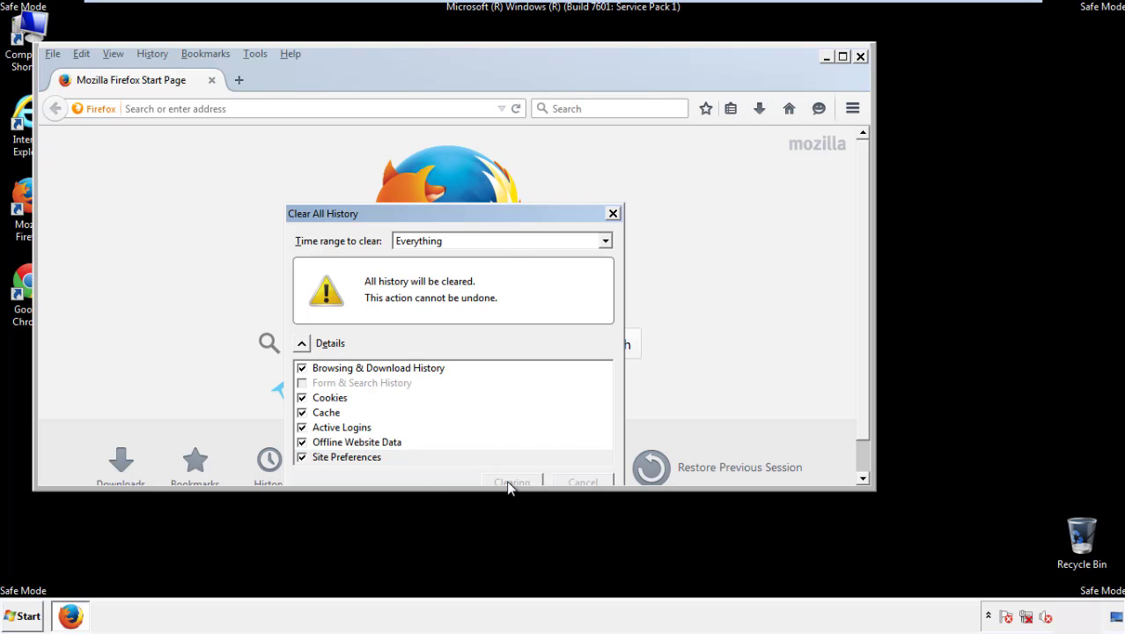
Step: Refresh Firefox to defaults via Troubleshooting Information, finish the import, then close Firefox
left_click(291, 54)
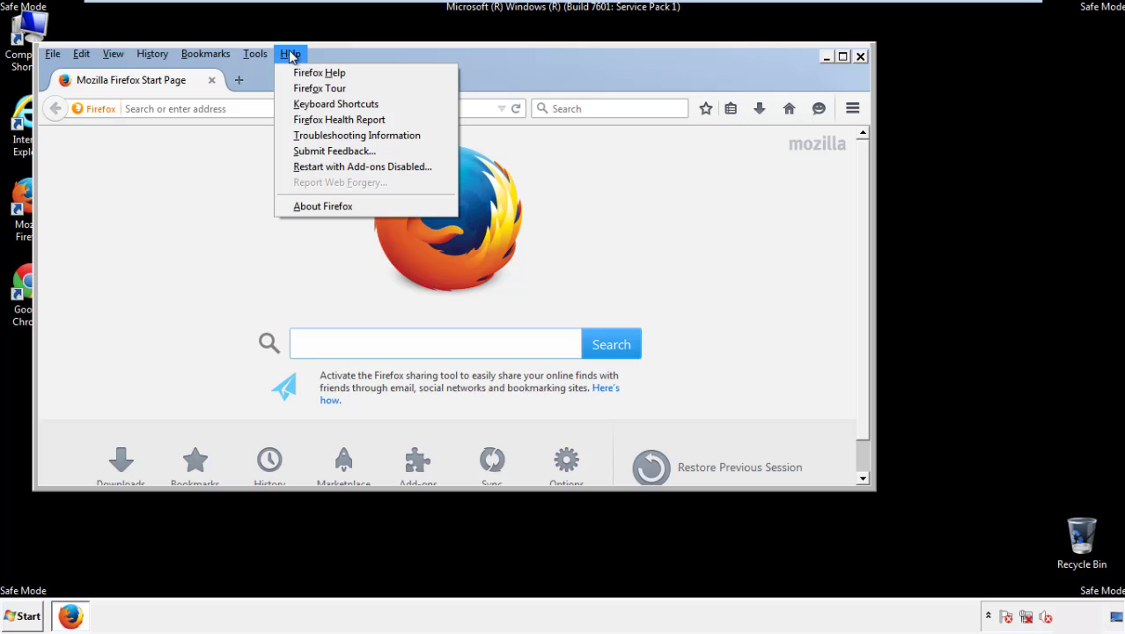
left_click(326, 135)
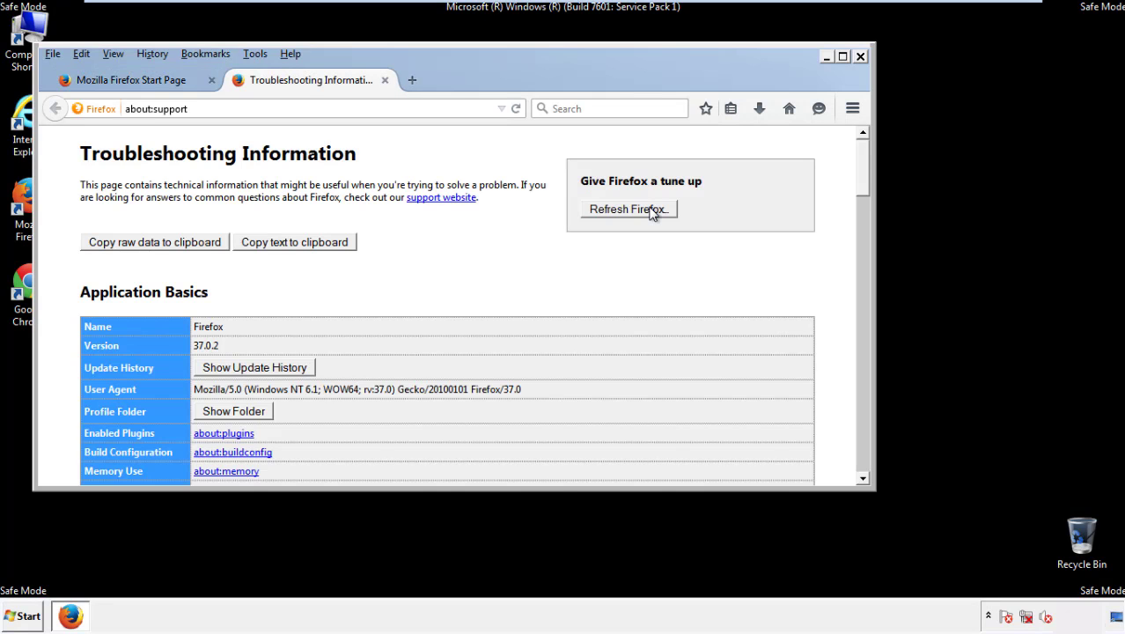
left_click(652, 212)
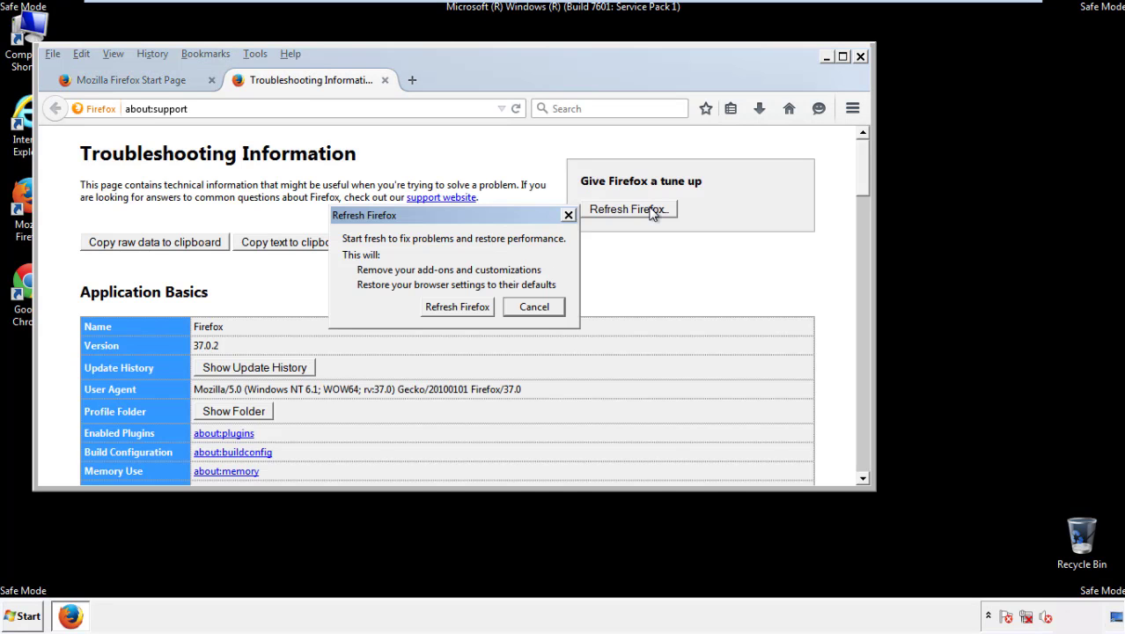
left_click(457, 306)
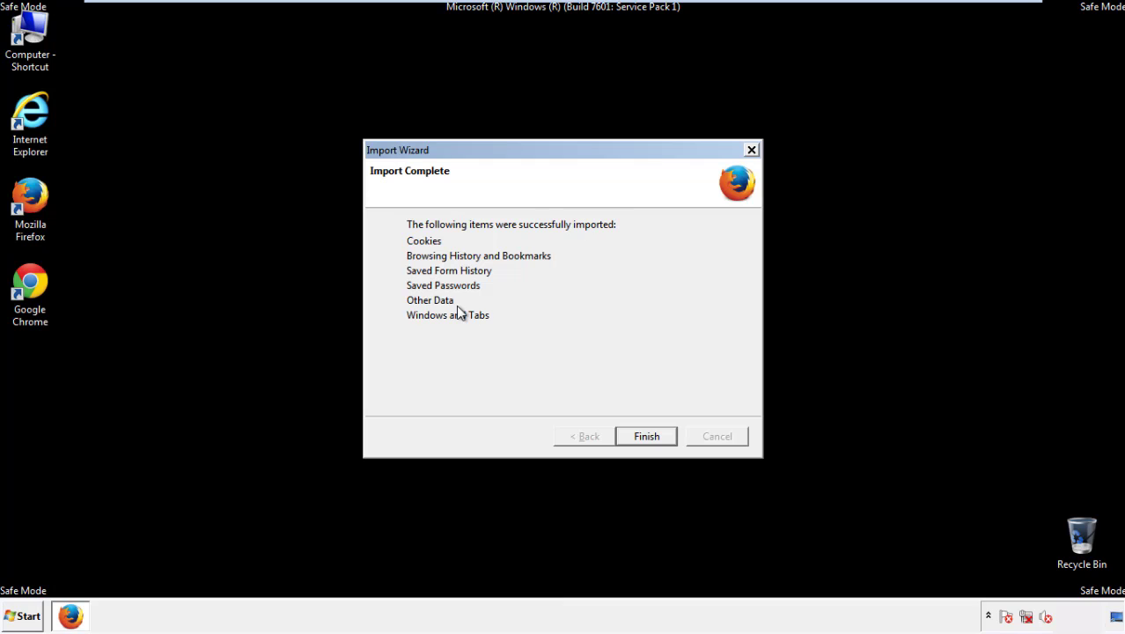
left_click(647, 437)
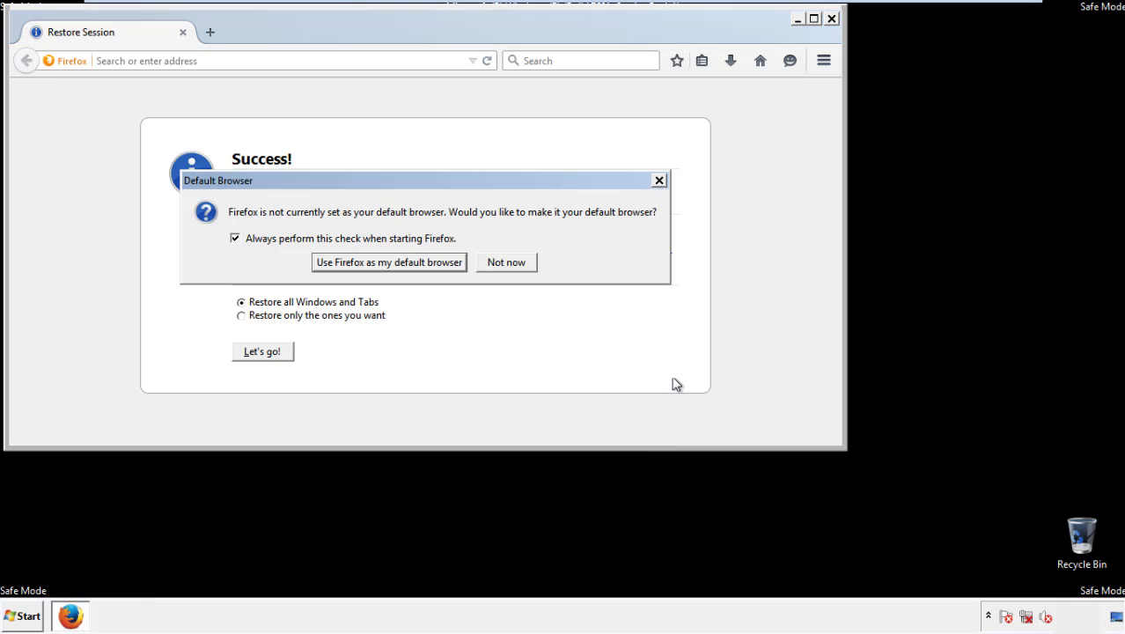
left_click(507, 262)
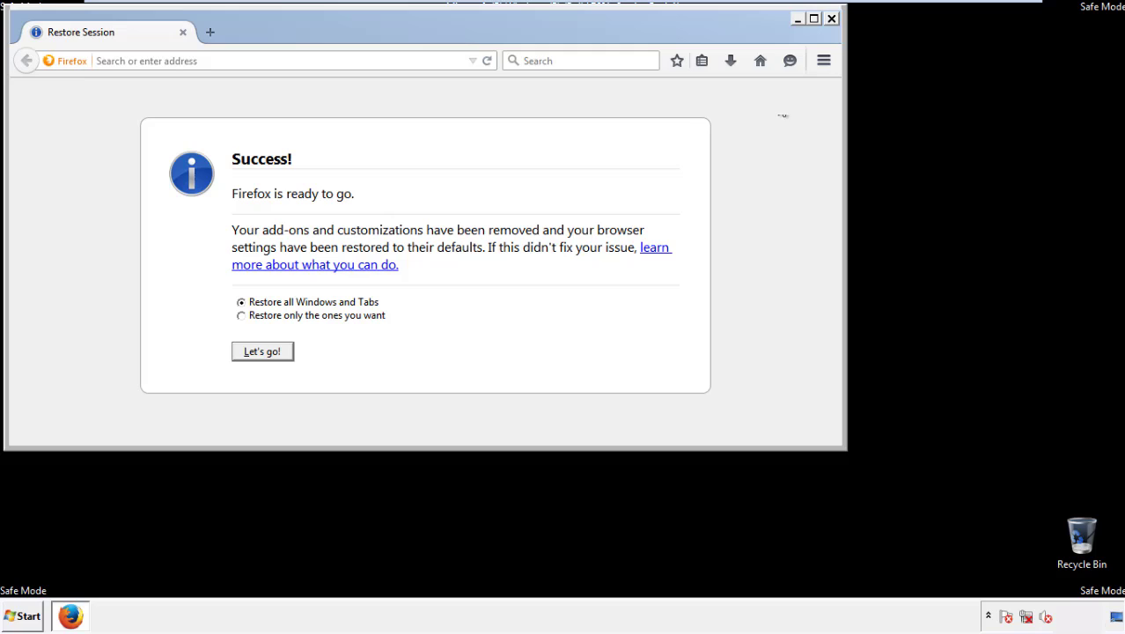
left_click(831, 18)
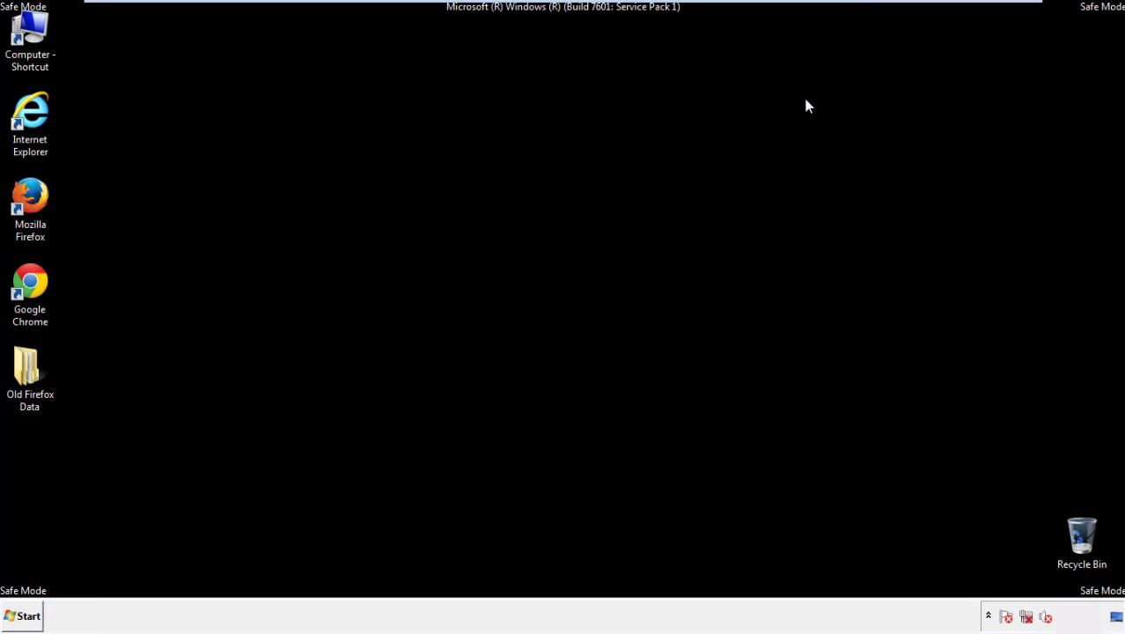
Step: Launch Chrome, choose 'Don't ask again' on the default-browser bar, and show Settings
left_click(26, 280)
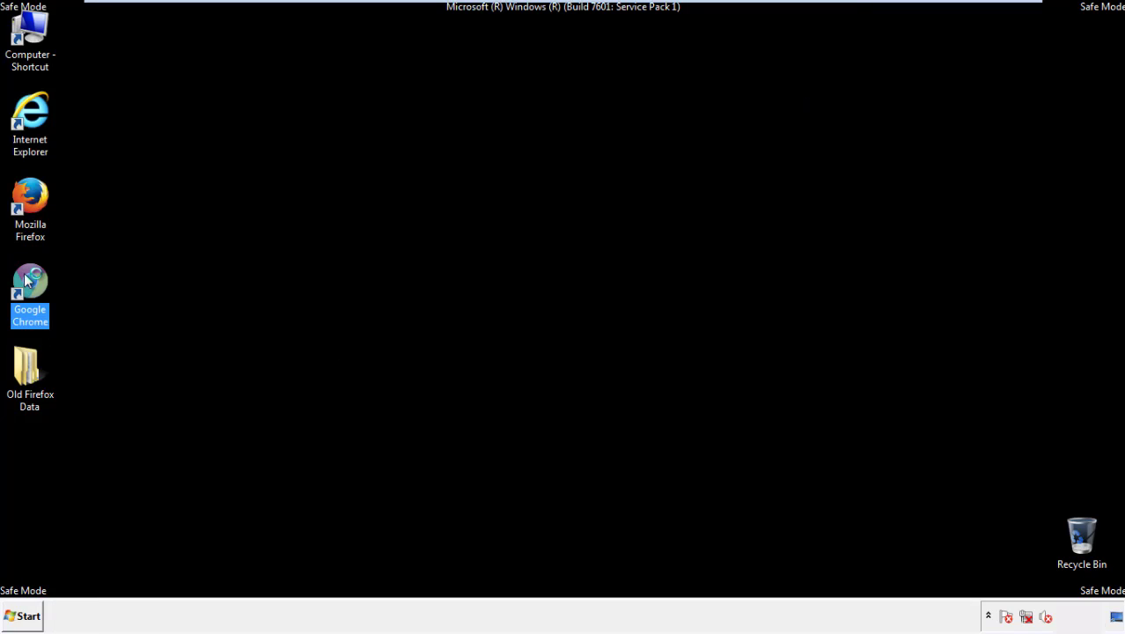
double_click(26, 280)
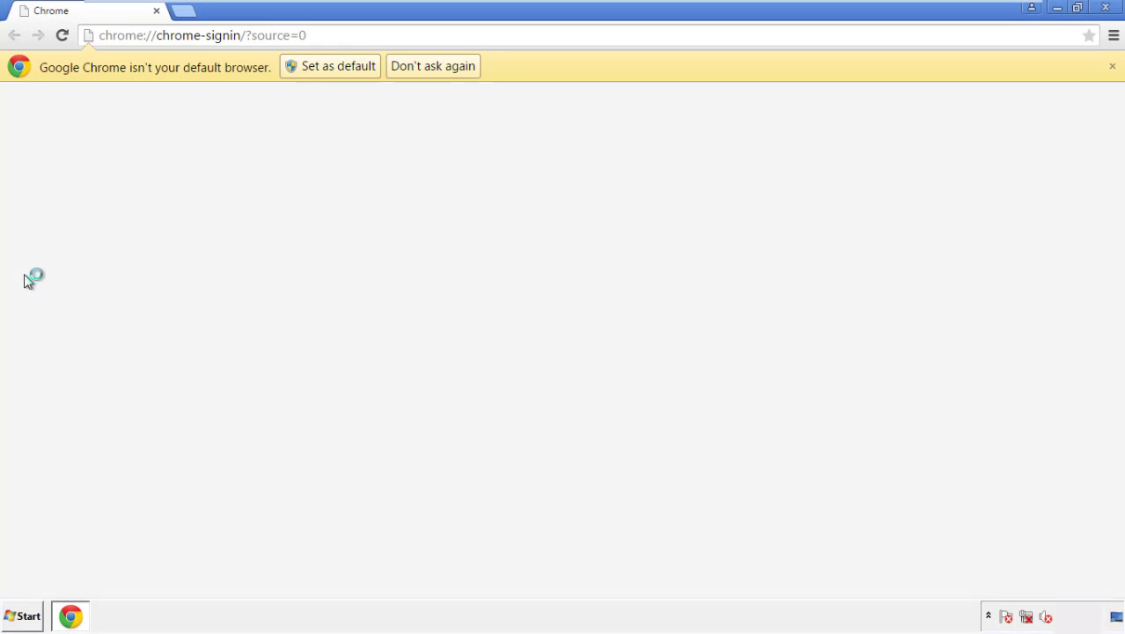
left_click(453, 72)
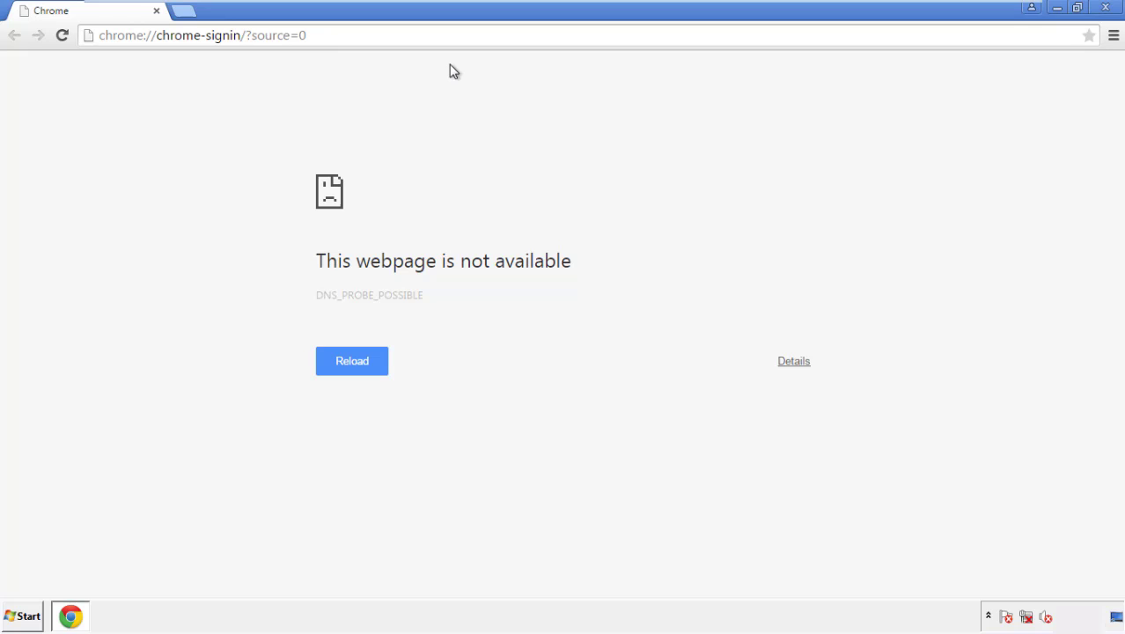
left_click(1113, 38)
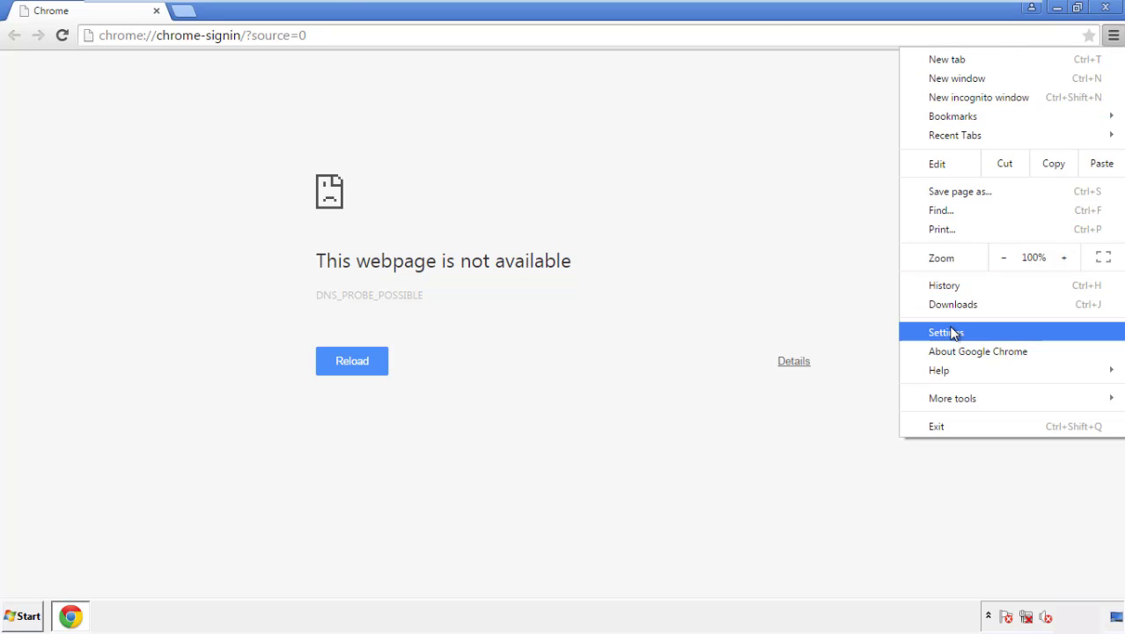
left_click(952, 332)
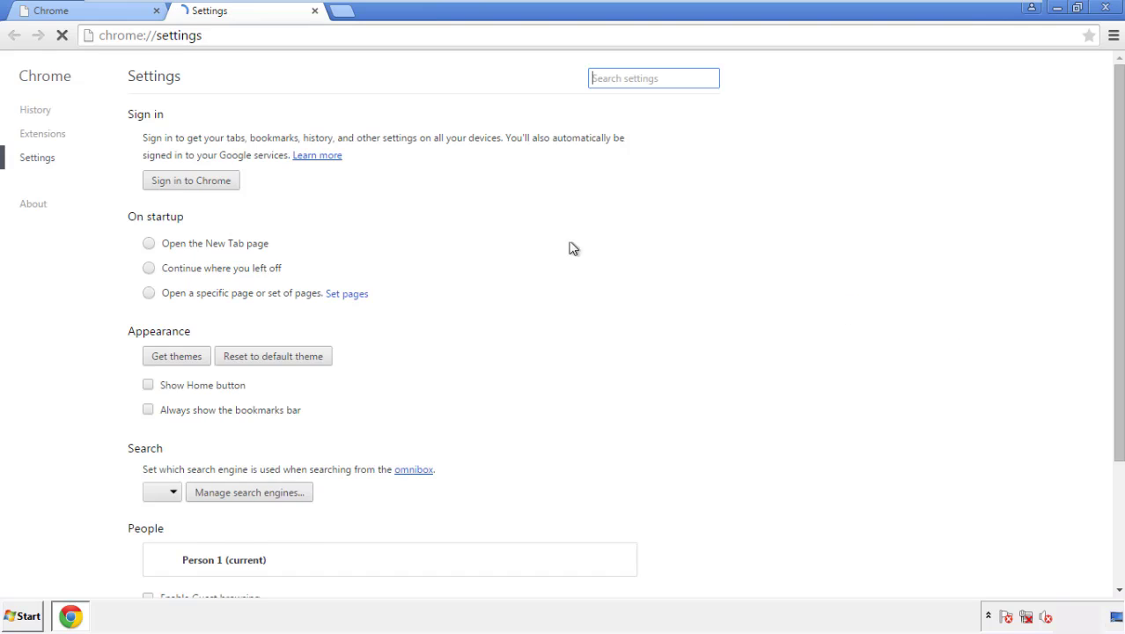
Step: Clear Chrome browsing data from the beginning of time, including autofill and hosted app data
left_click(41, 112)
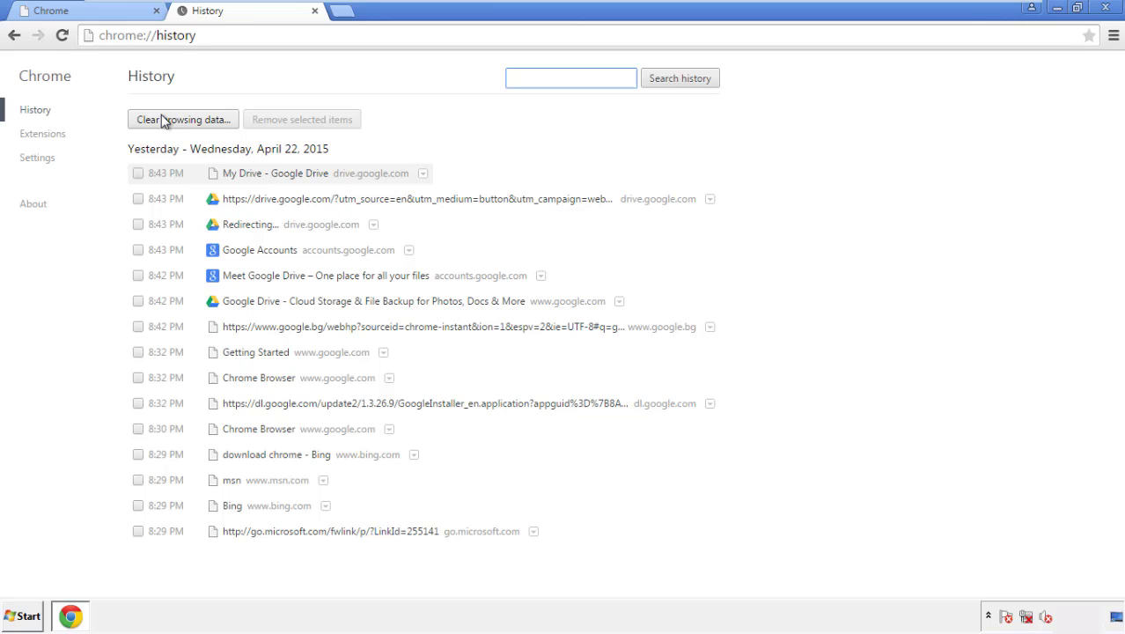
left_click(169, 120)
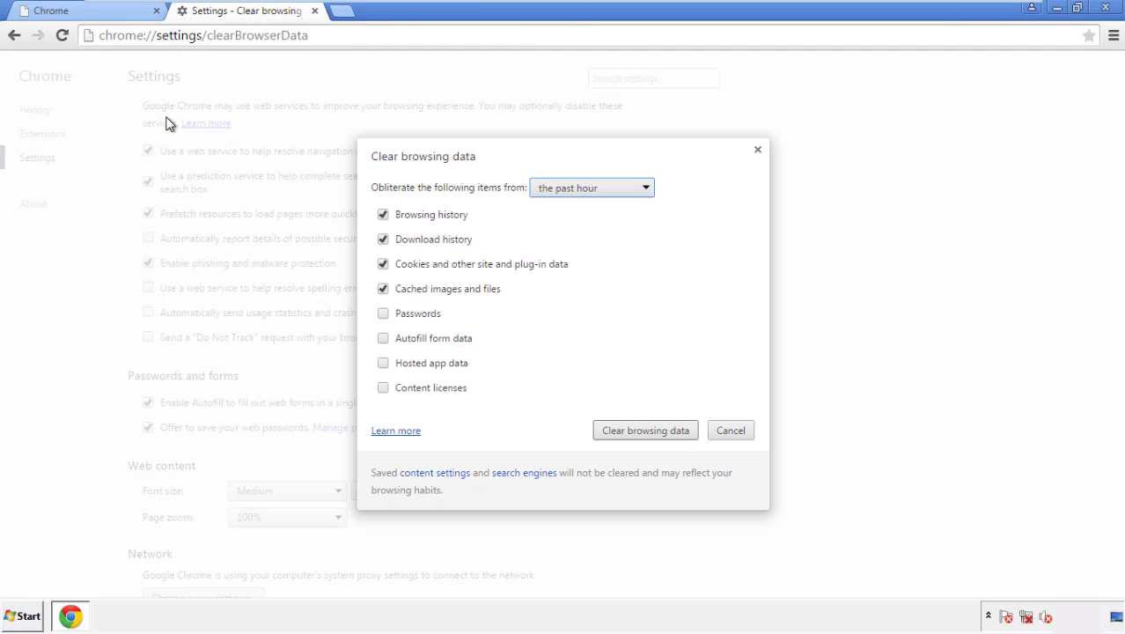
left_click(566, 191)
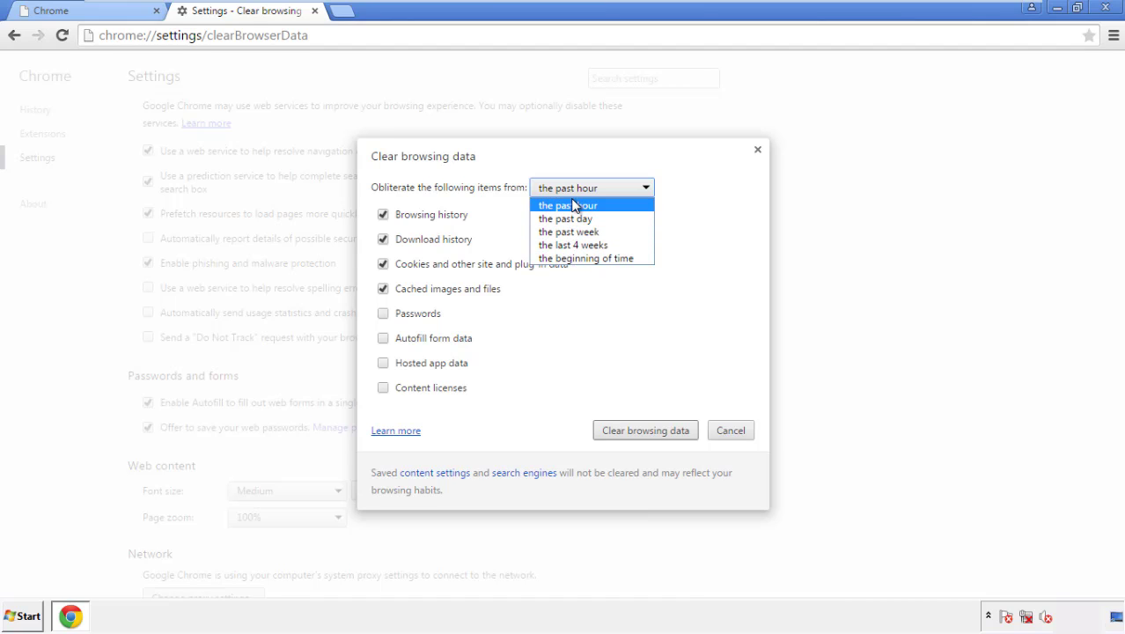
left_click(564, 259)
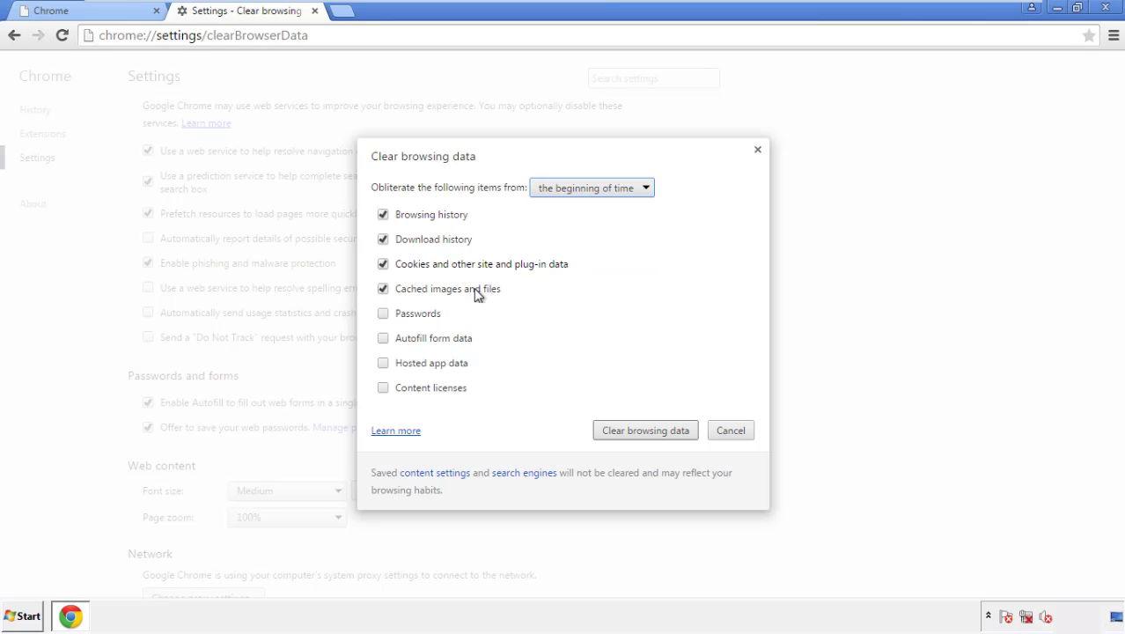
left_click(383, 338)
left_click(383, 362)
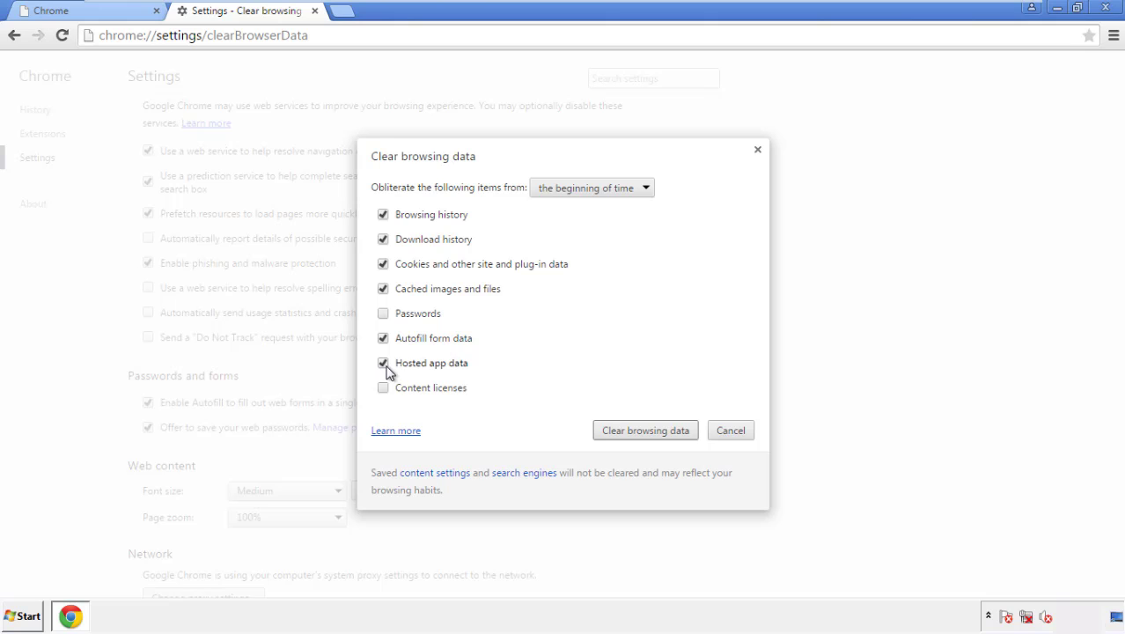
left_click(628, 431)
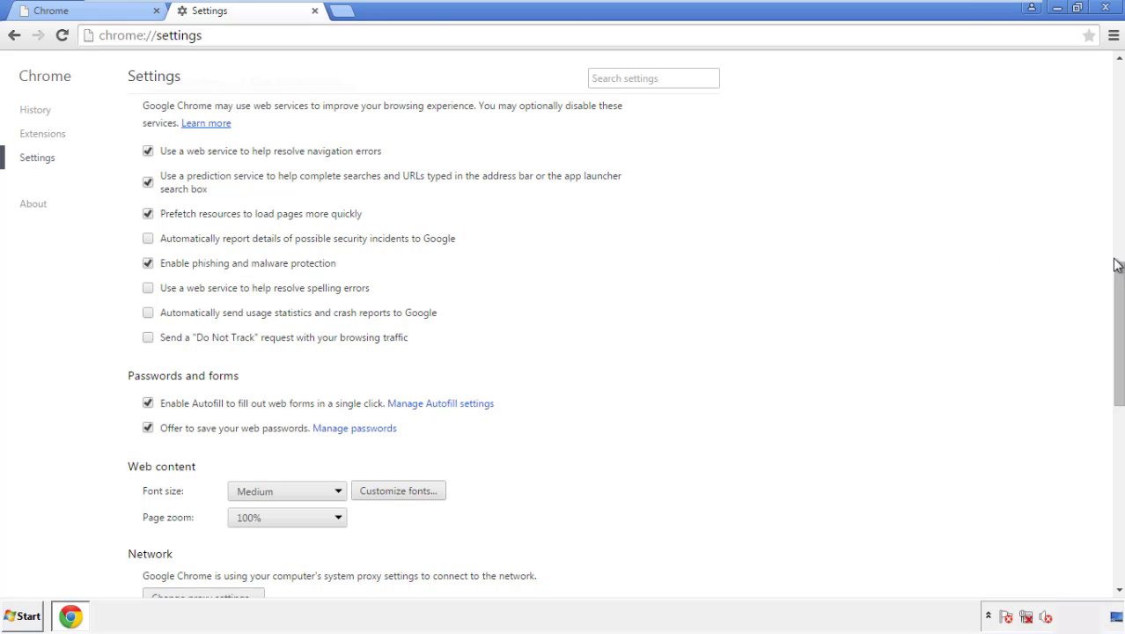
Step: Reset Chrome's settings to their original defaults, then close Chrome
left_click_drag(1117, 264, 1118, 464)
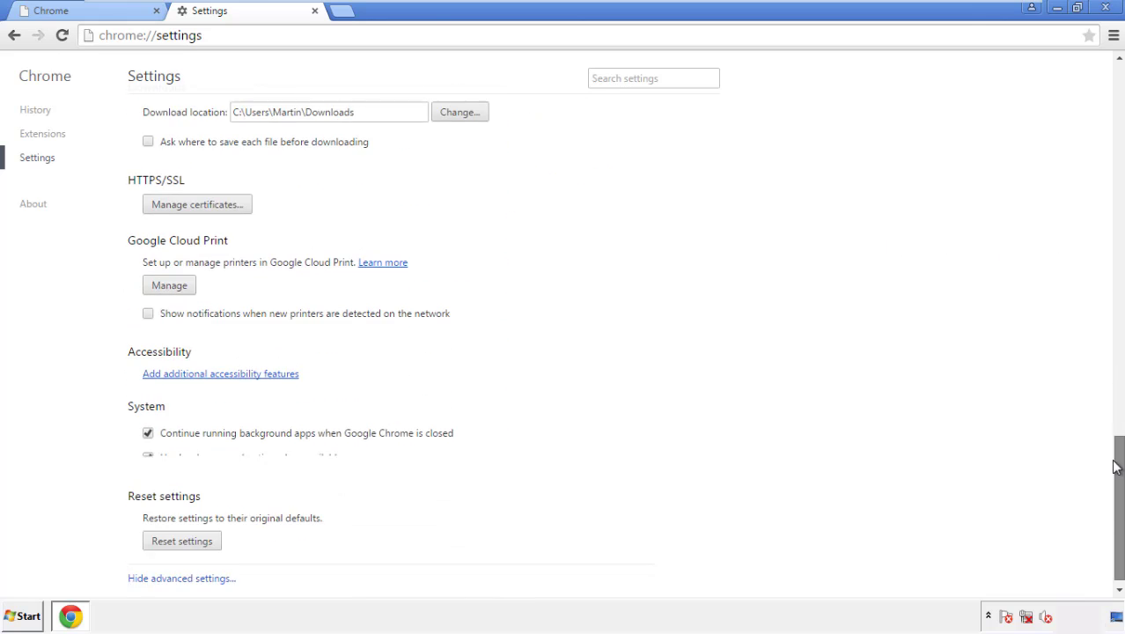
left_click(211, 534)
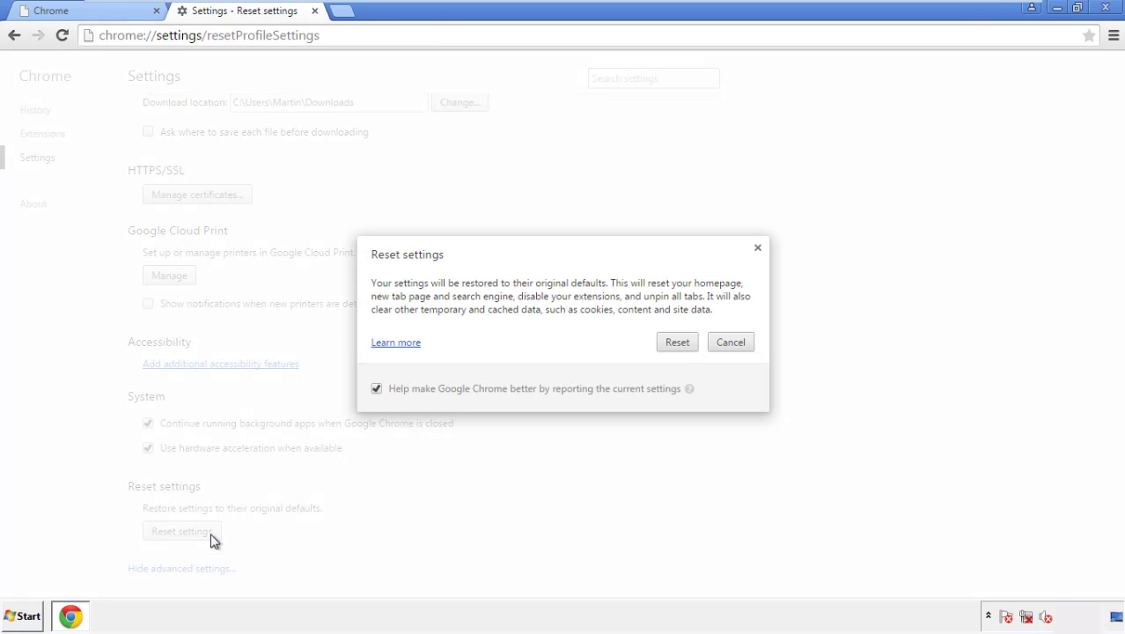
left_click(678, 344)
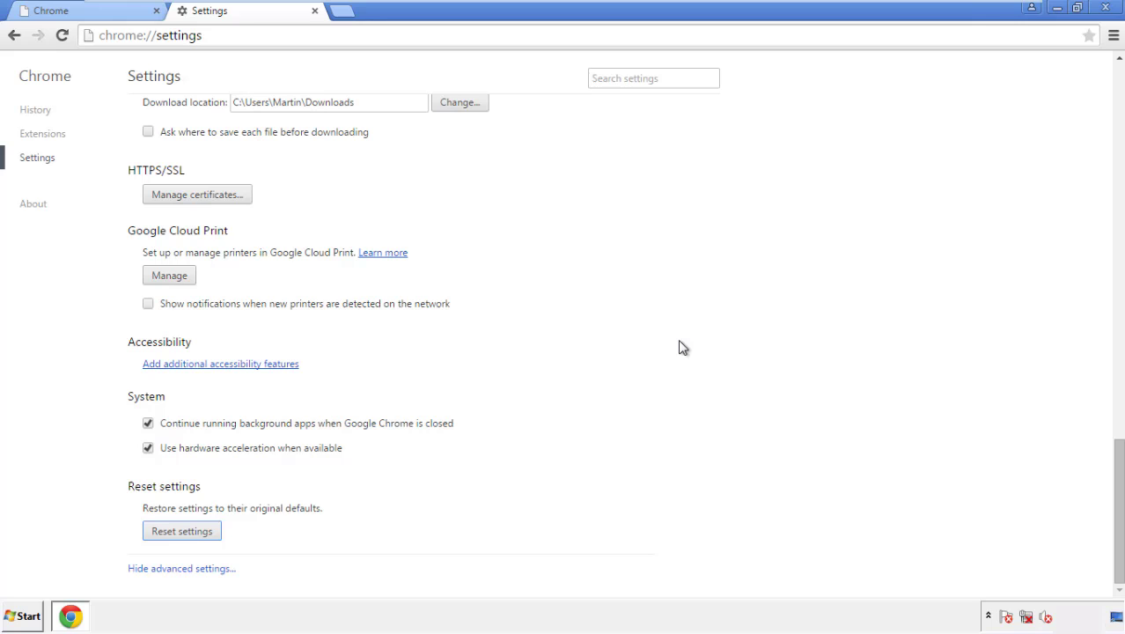
left_click(1106, 7)
left_click(622, 280)
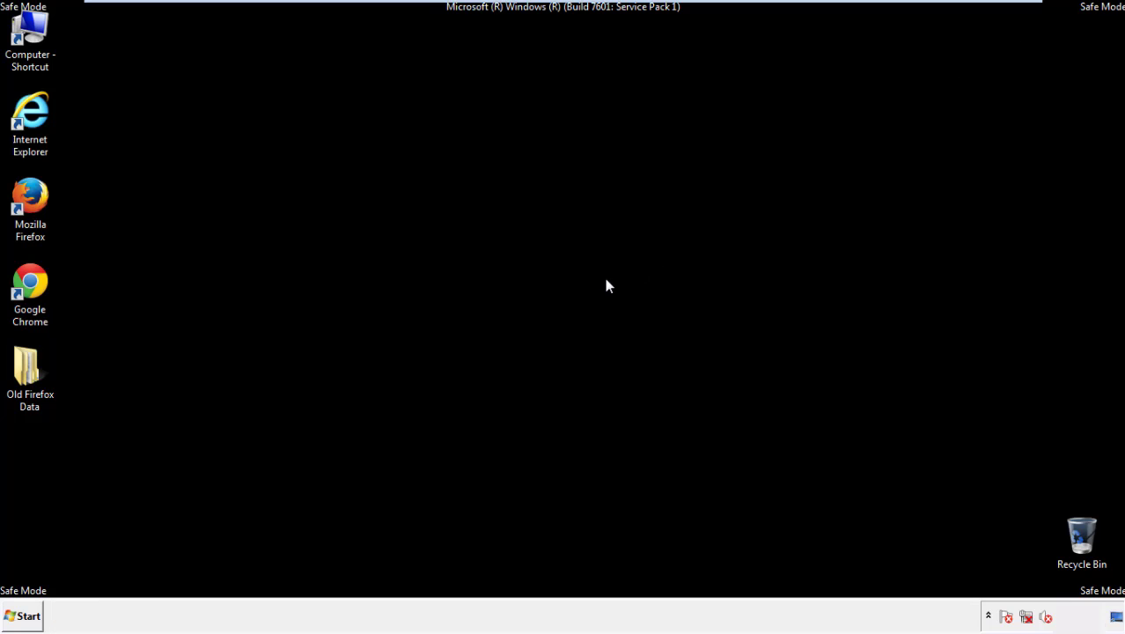
Step: Remove the Search Mine extension in Firefox's Add-ons manager, then close Firefox
double_click(43, 219)
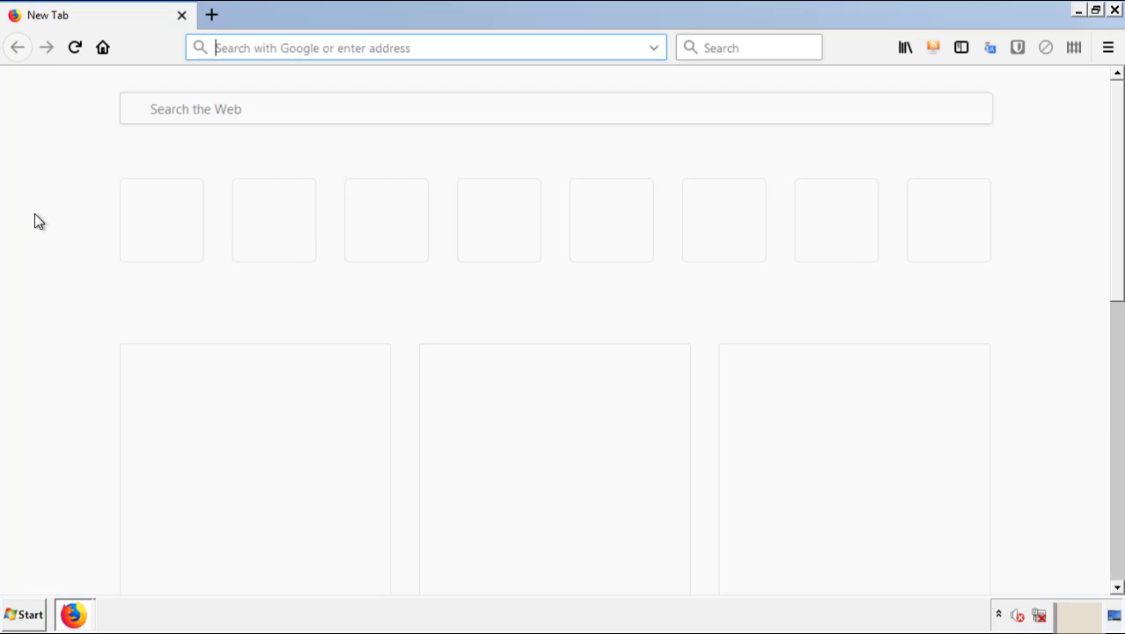
left_click(1107, 48)
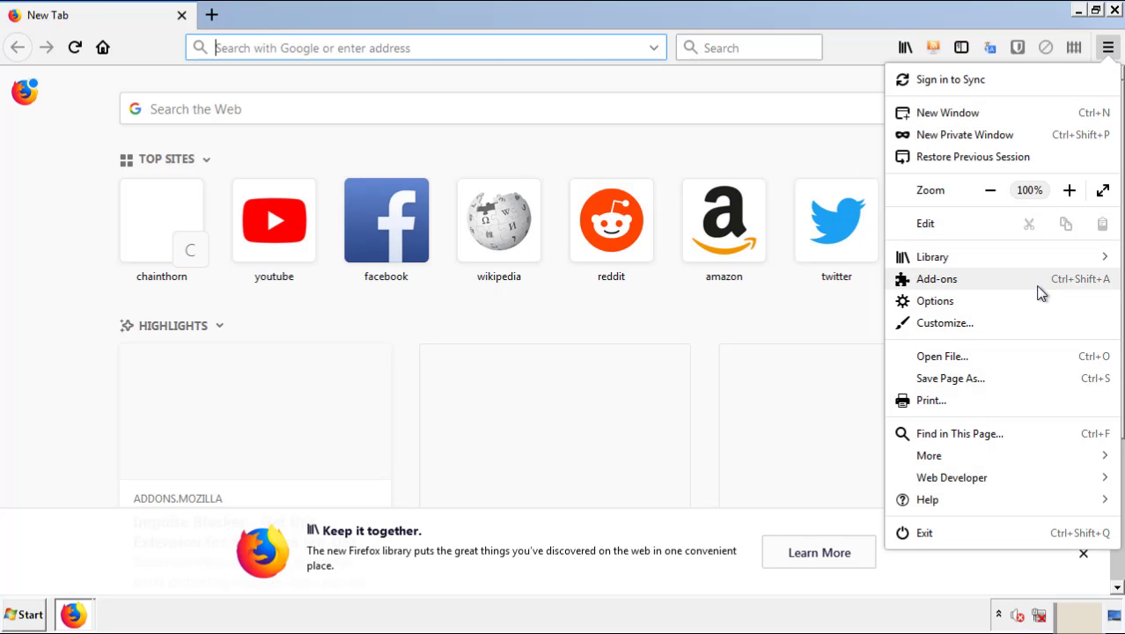
left_click(937, 279)
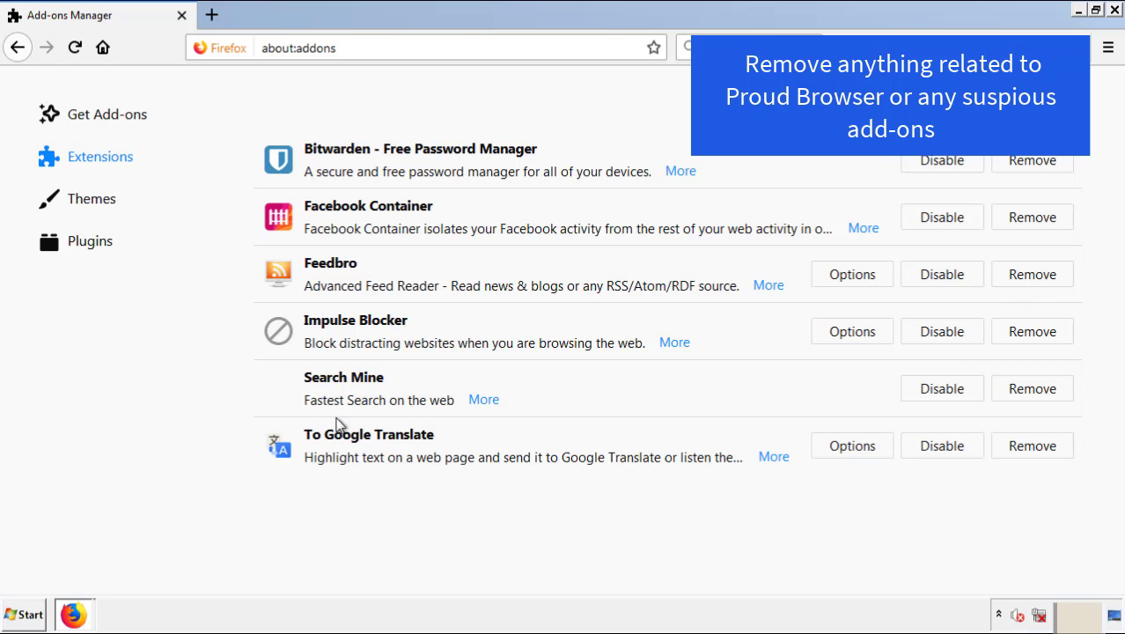
left_click(1030, 394)
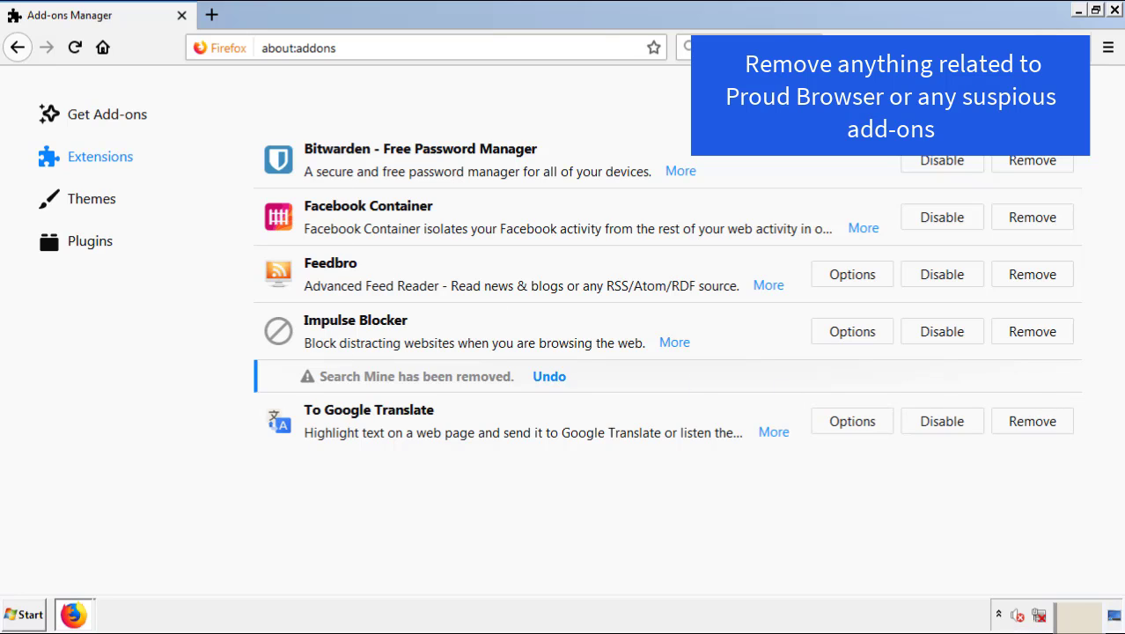
left_click(1116, 11)
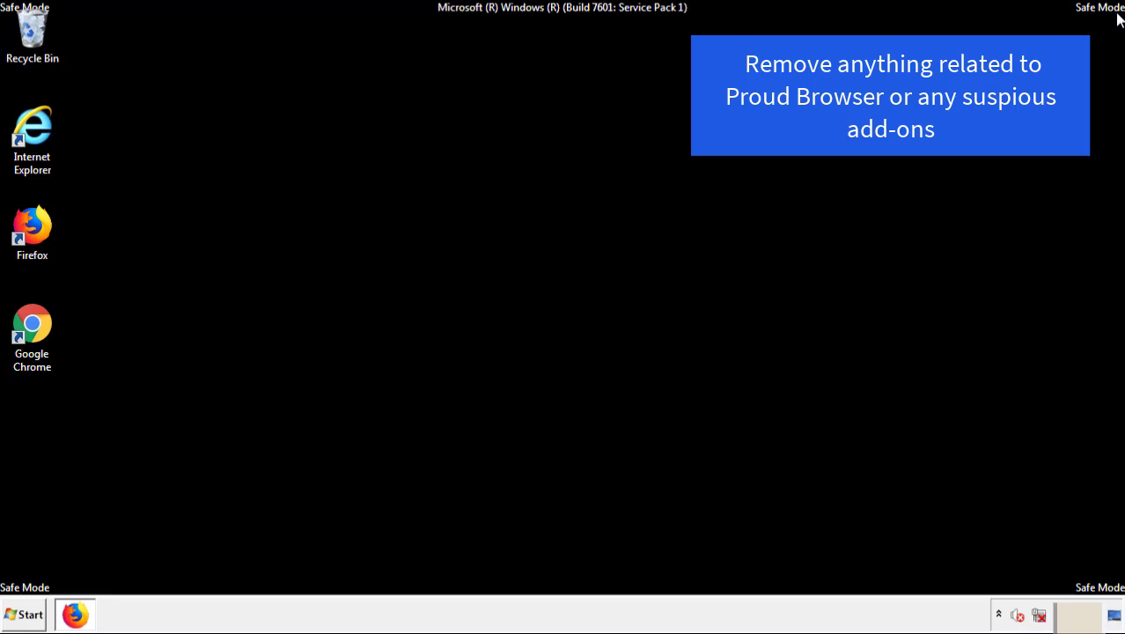
Step: Remove and confirm deleting the Search Mine extension in Chrome's Extensions page, then close Chrome
double_click(31, 337)
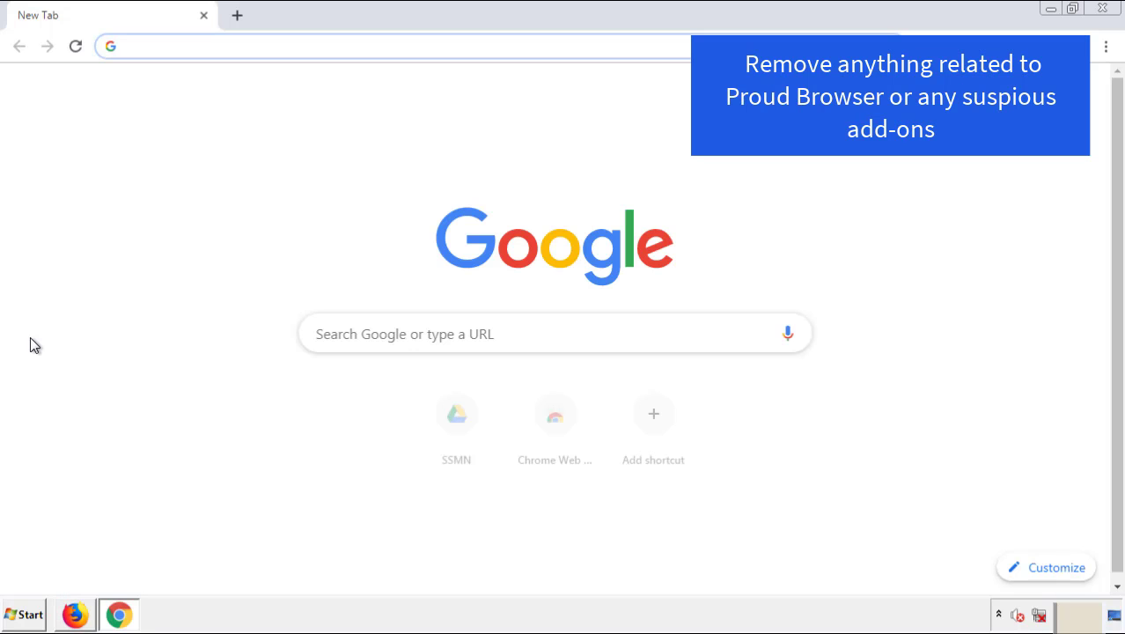
left_click(1106, 46)
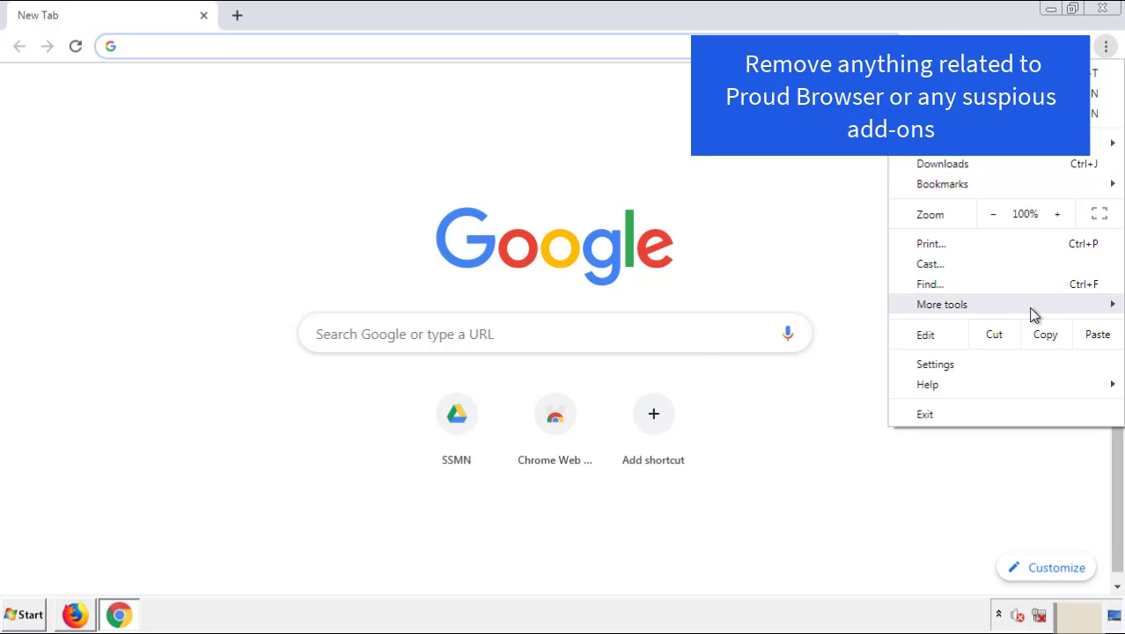
mouse_move(942, 303)
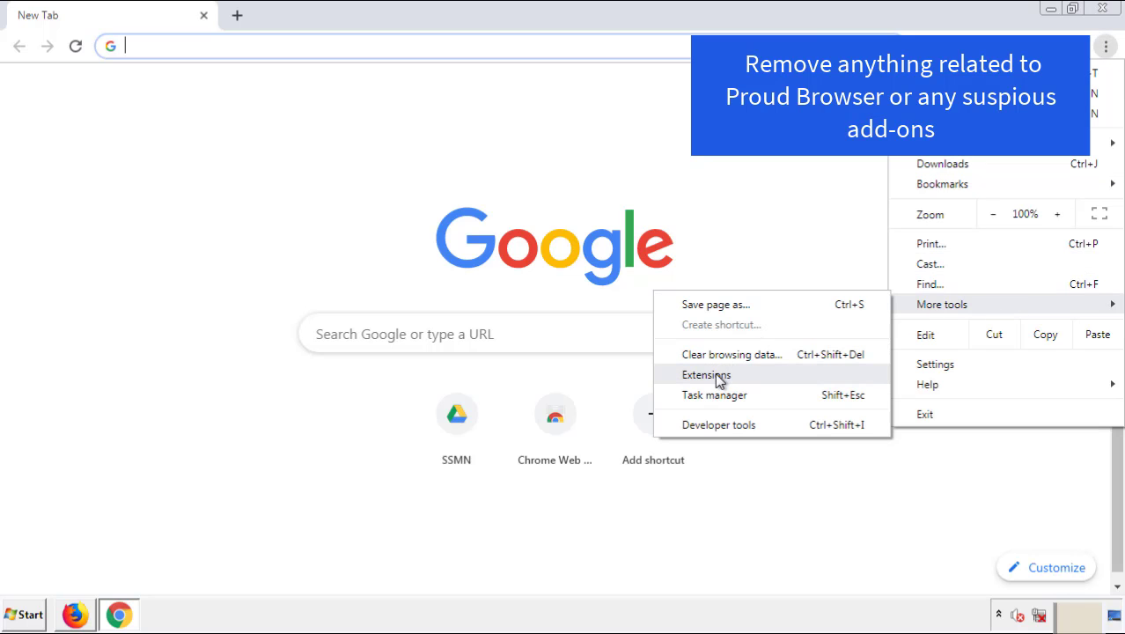
left_click(715, 374)
scroll(319, 289, "down", 6)
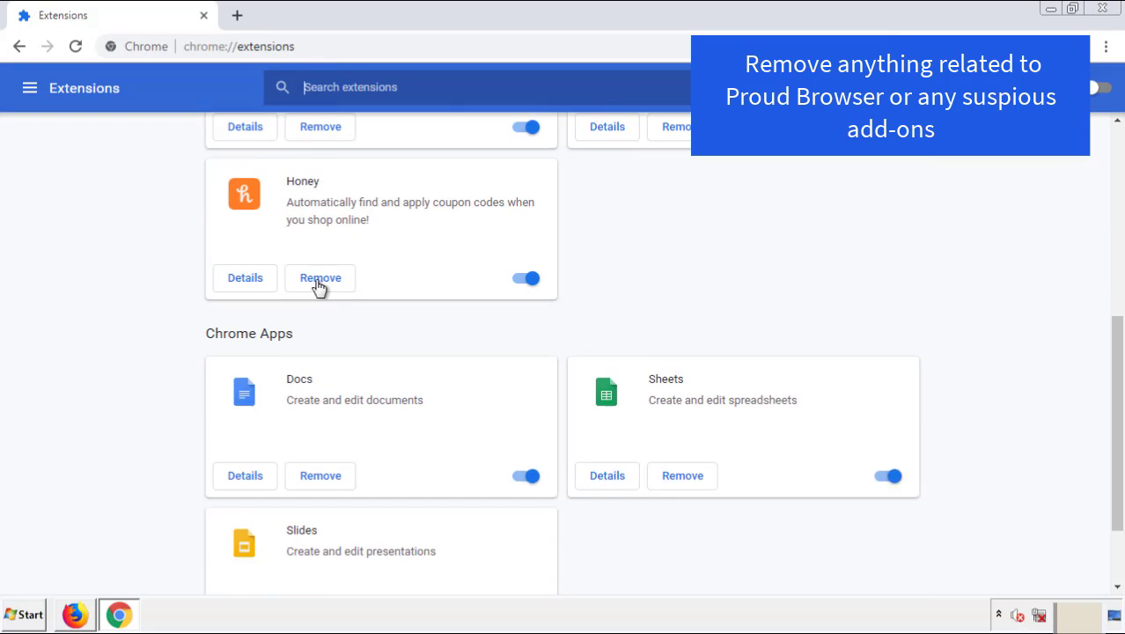
scroll(427, 321, "up", 7)
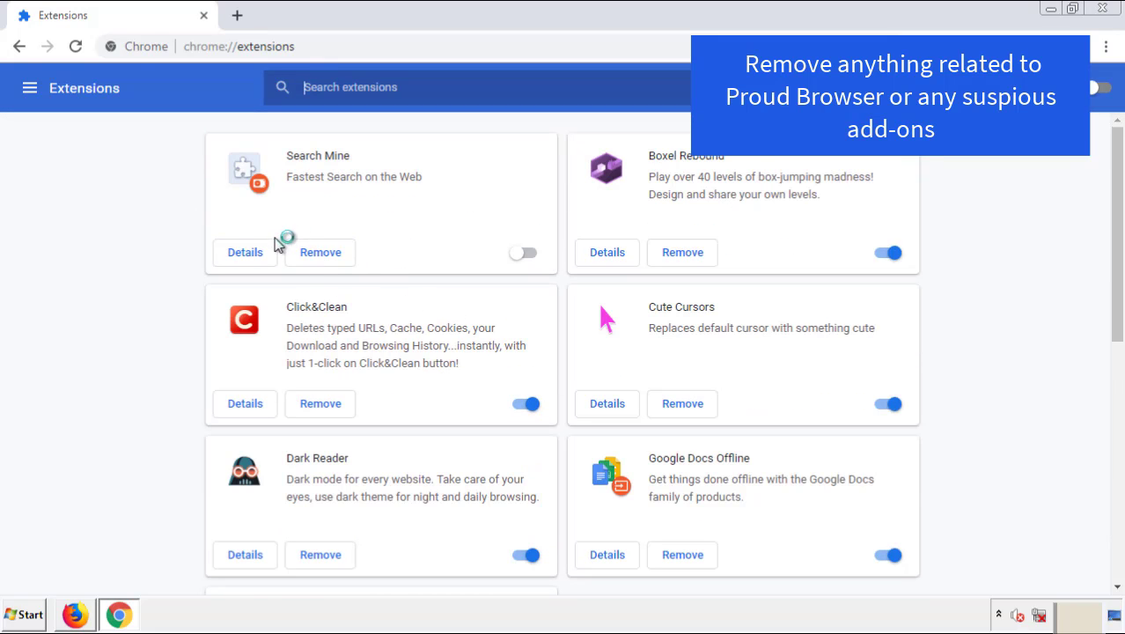
left_click(315, 255)
left_click(619, 156)
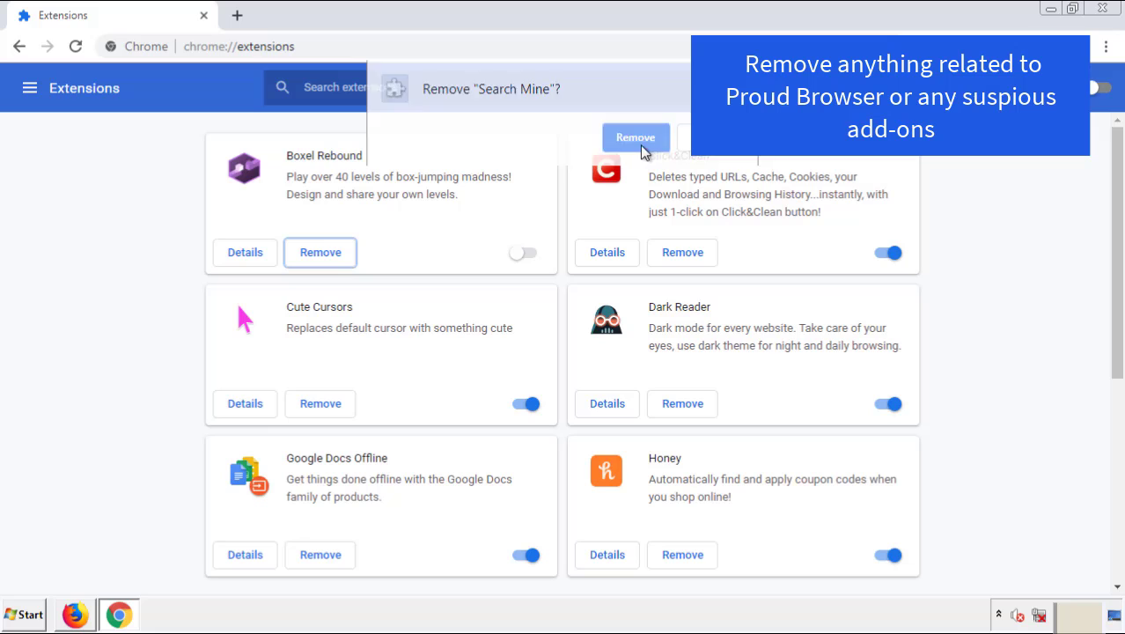
left_click(1111, 10)
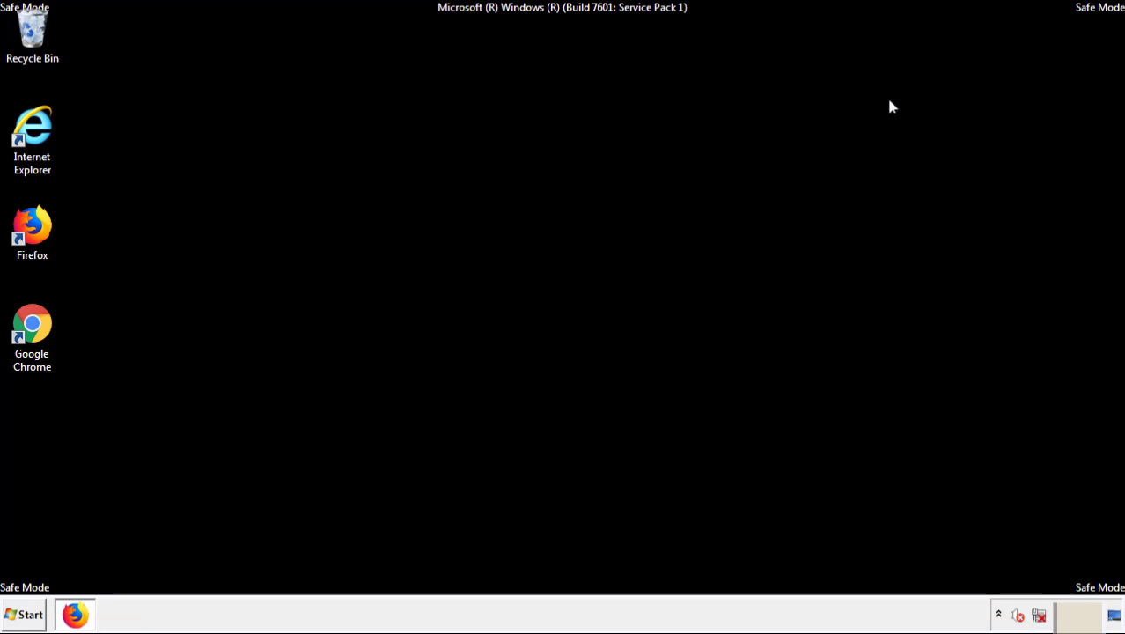
Step: Show the Start menu's shut-down and Restart choices
left_click(21, 616)
mouse_move(304, 576)
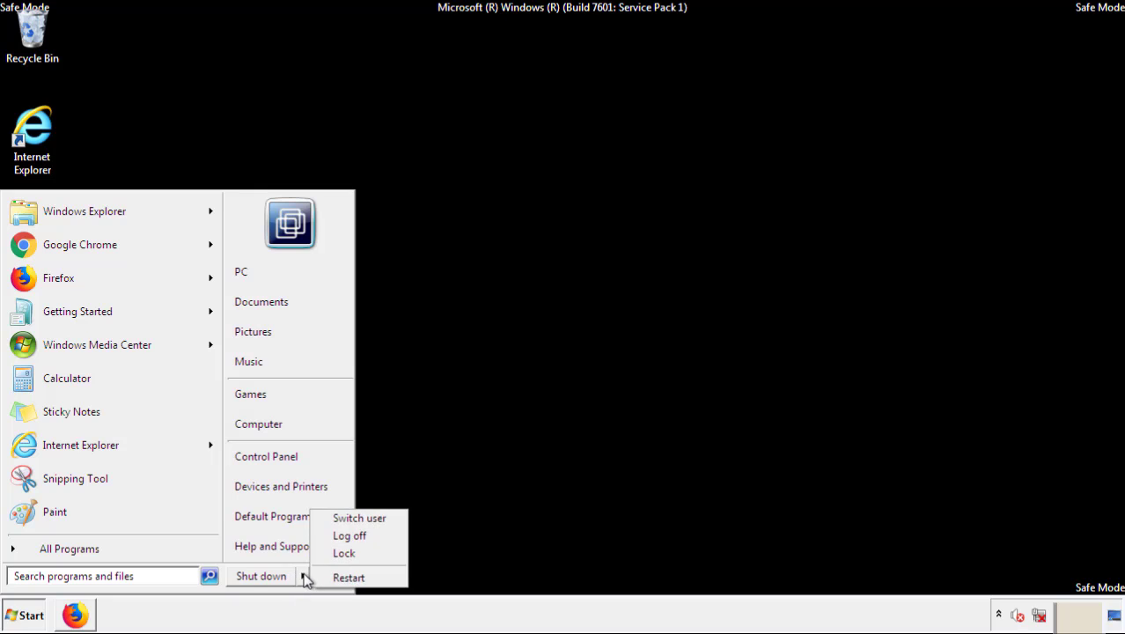